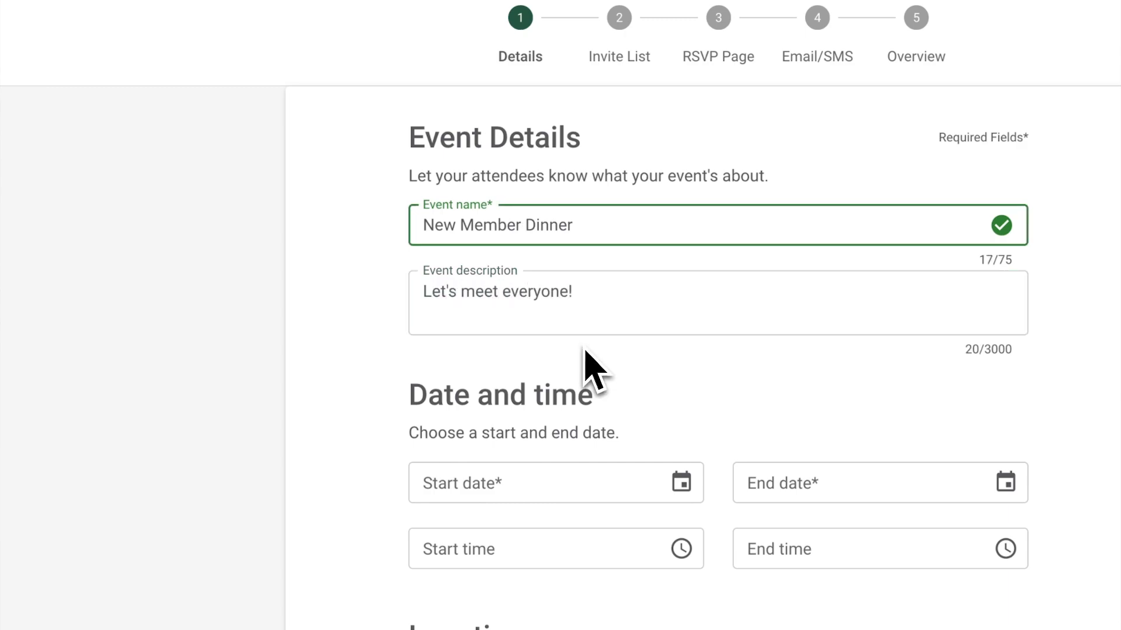
- Set the event's location to Venue and choose the venue's street address from the address lookup
scroll(613, 385, "down", 3)
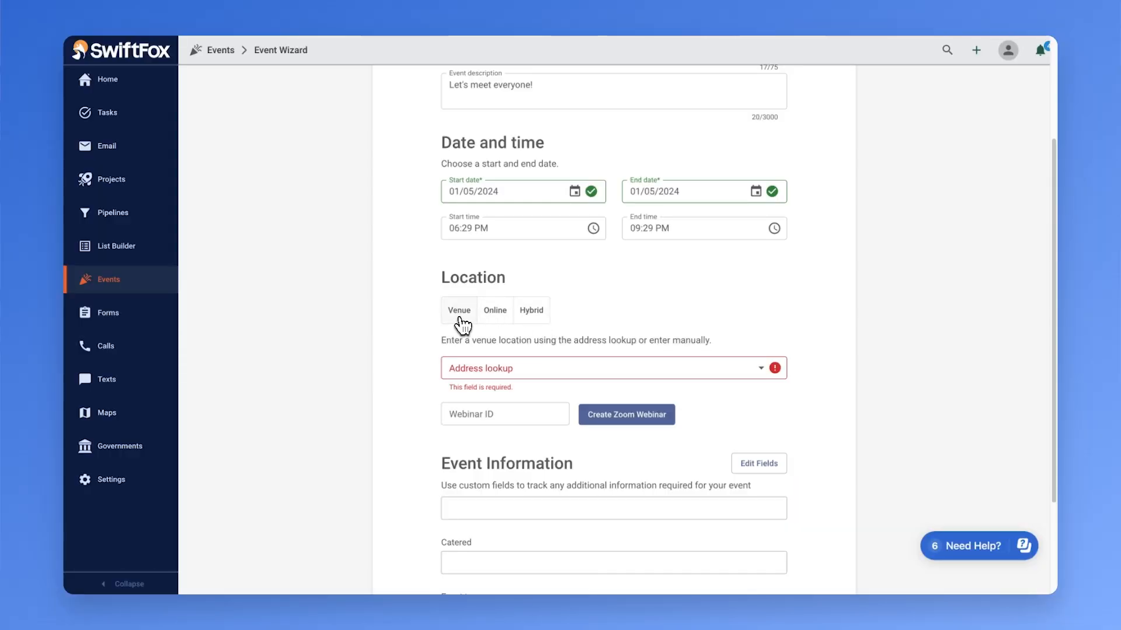
left_click(461, 318)
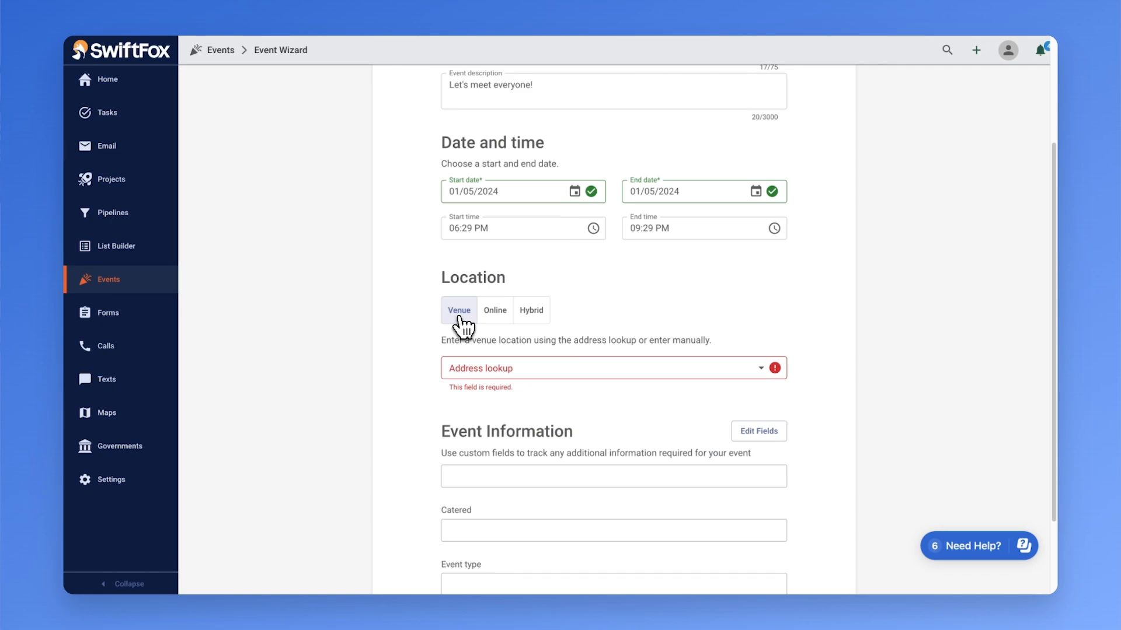
left_click(493, 369)
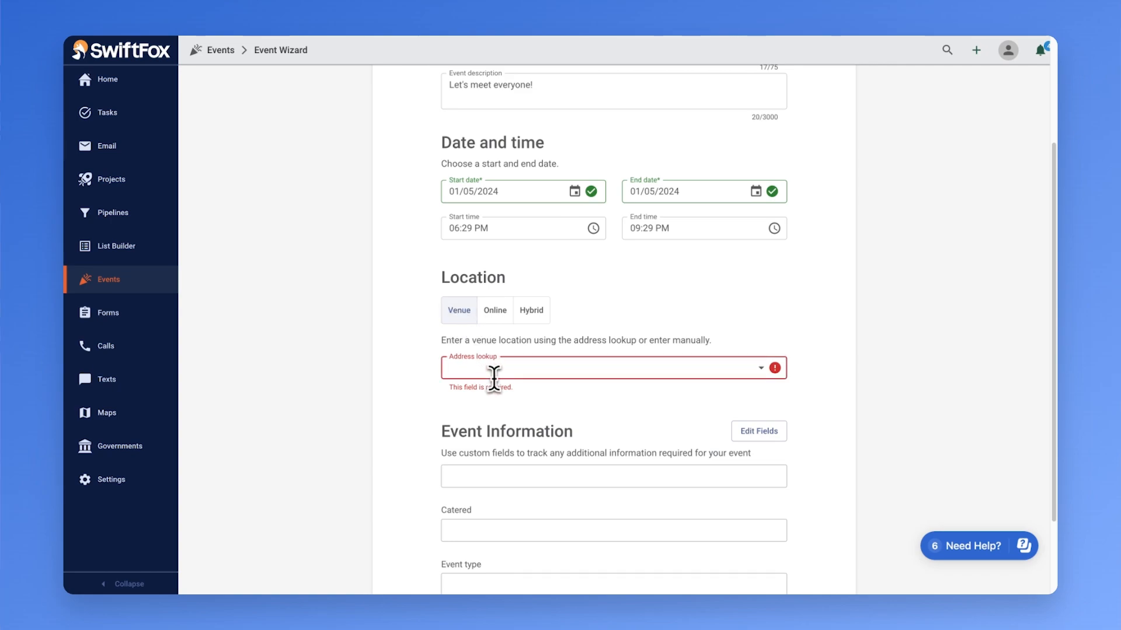
type("40 Stephenson Street C")
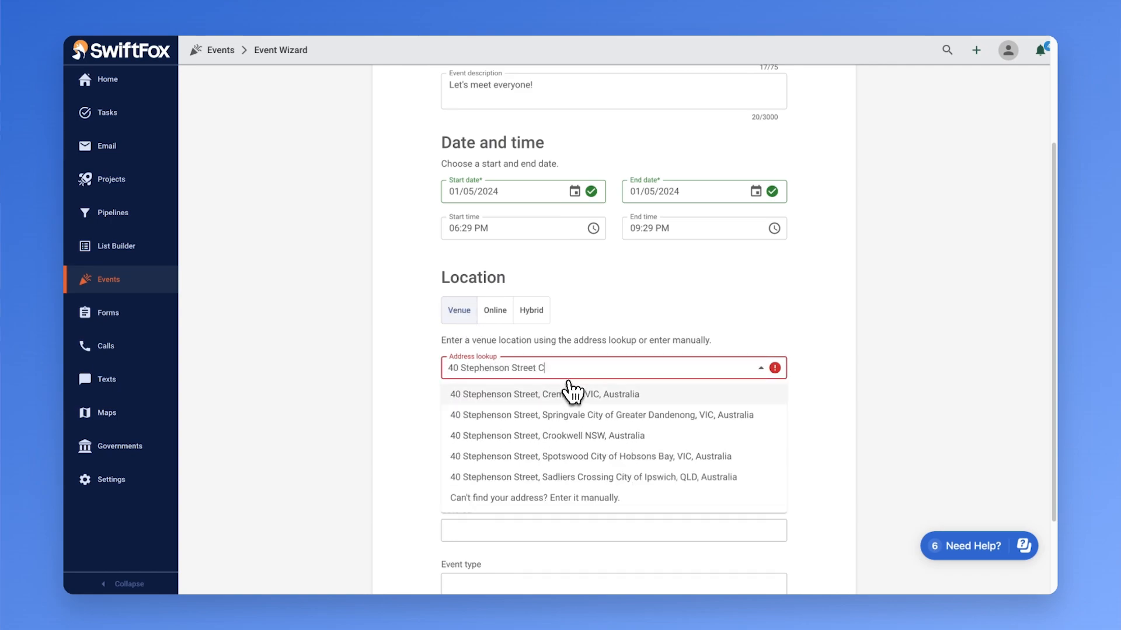
left_click(581, 396)
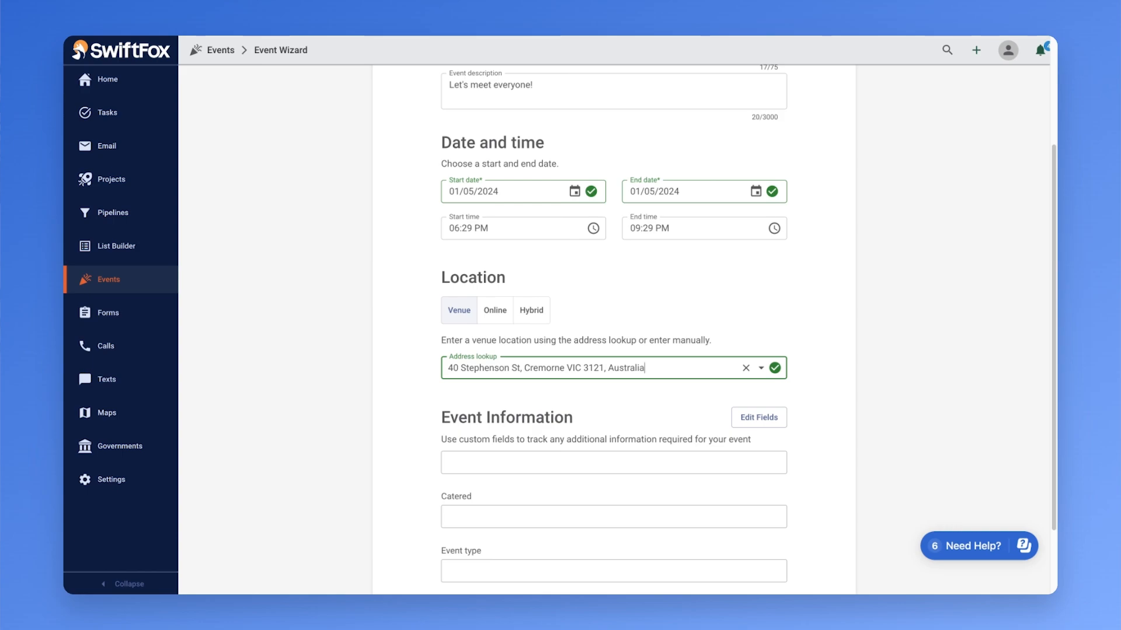
- Assign a person in the first event information field and set Catered to Yes
scroll(501, 478, "down", 3)
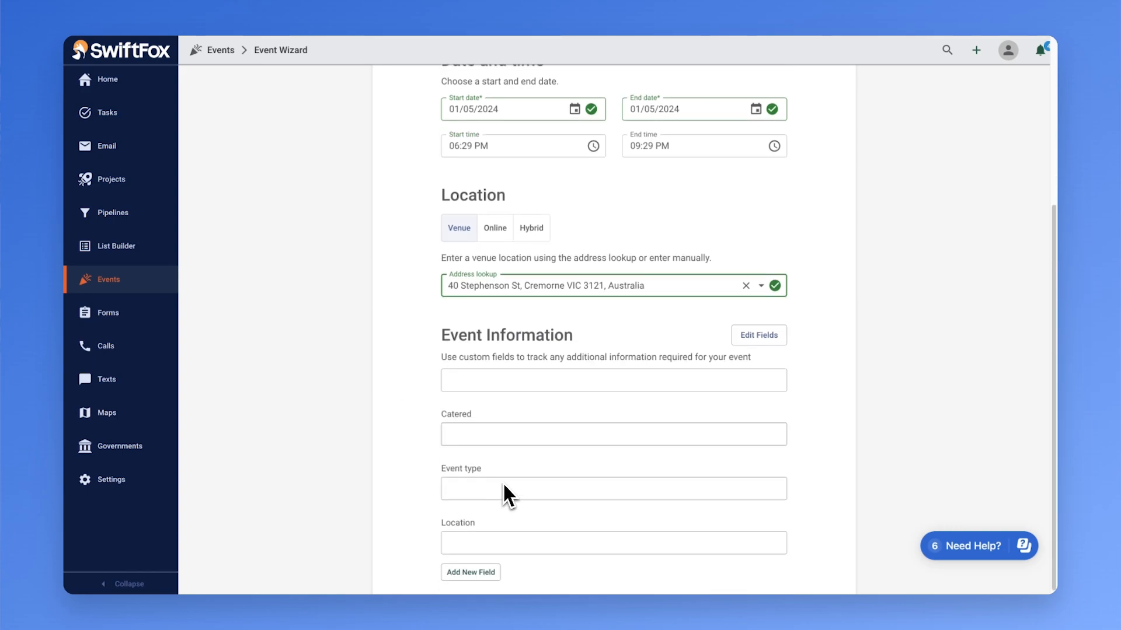
left_click(487, 379)
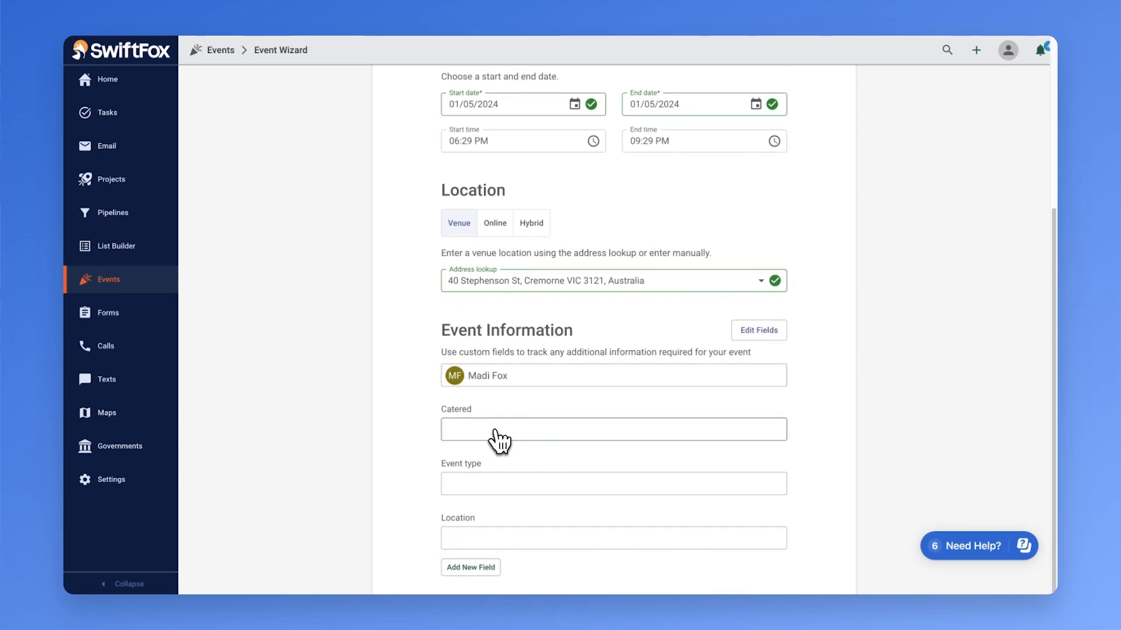
left_click(495, 432)
left_click(502, 458)
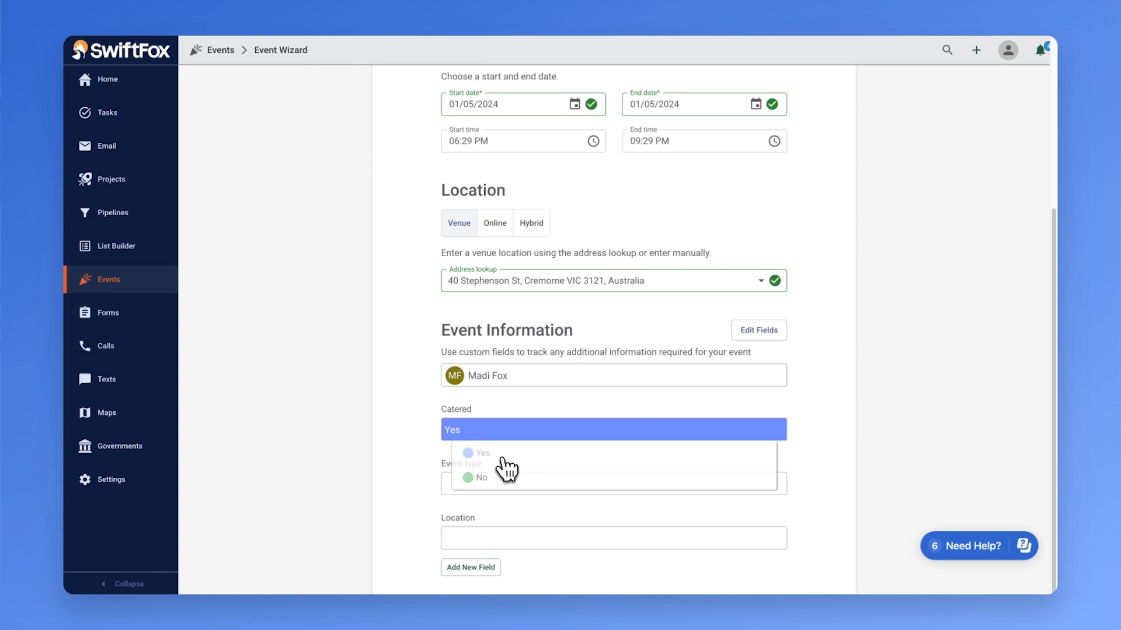
- Set the event type to Member only and the custom Location field to In person
left_click(569, 494)
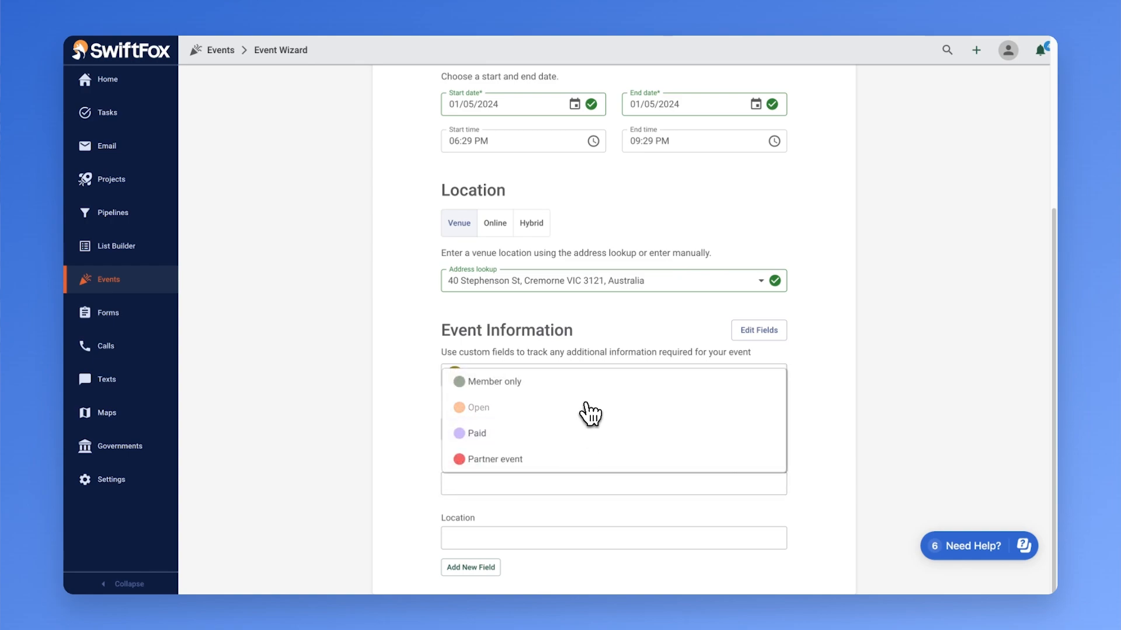
left_click(574, 383)
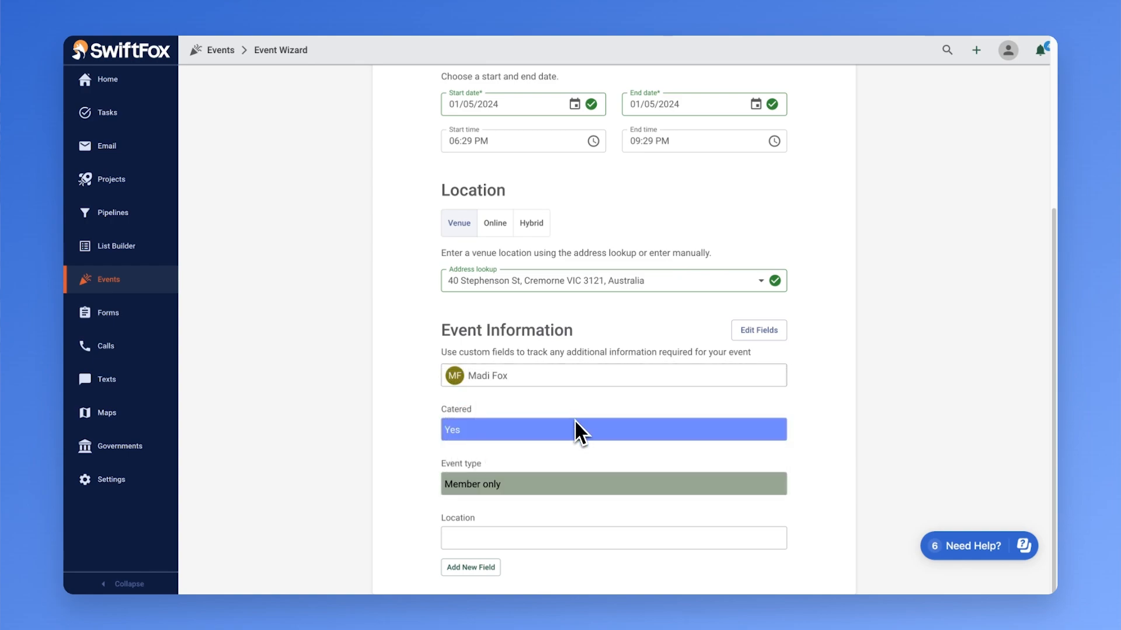
left_click(638, 541)
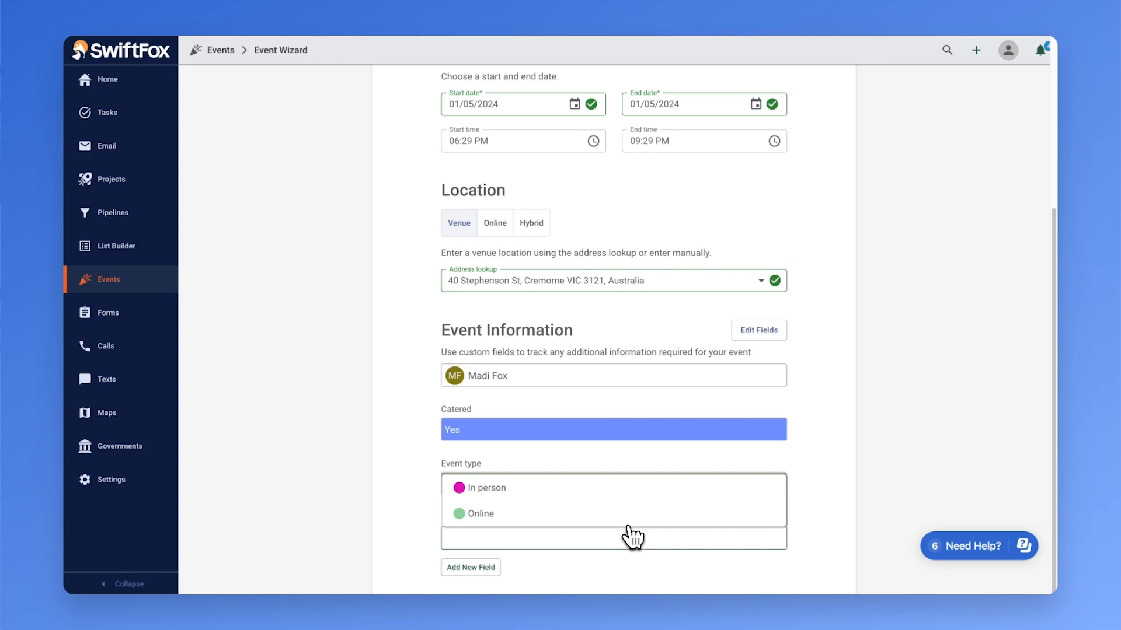
left_click(608, 494)
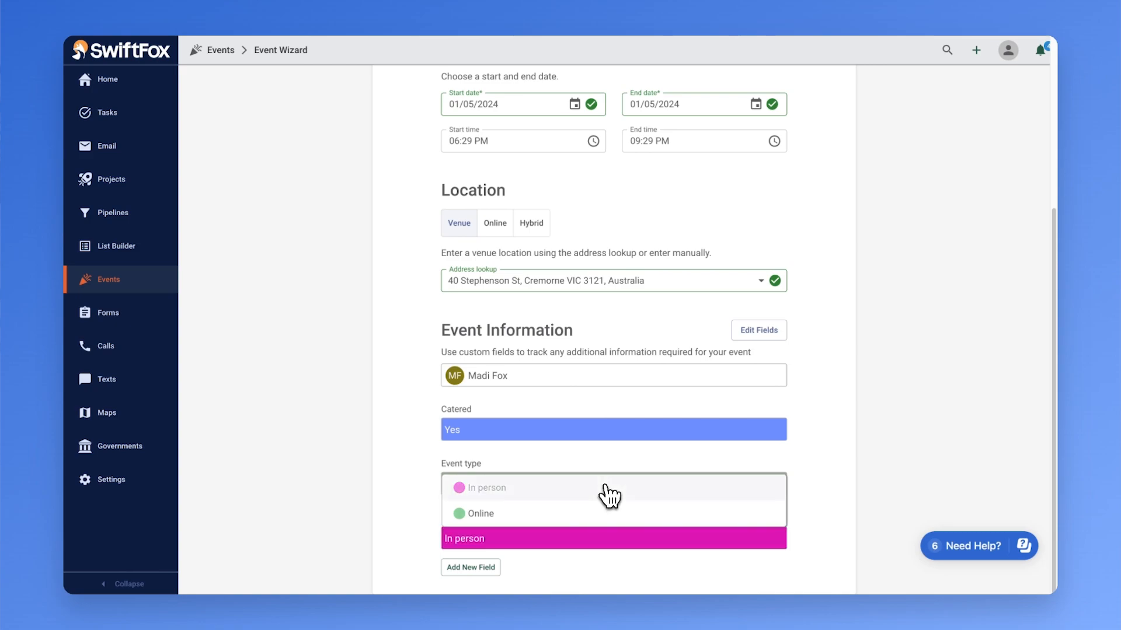
left_click(413, 467)
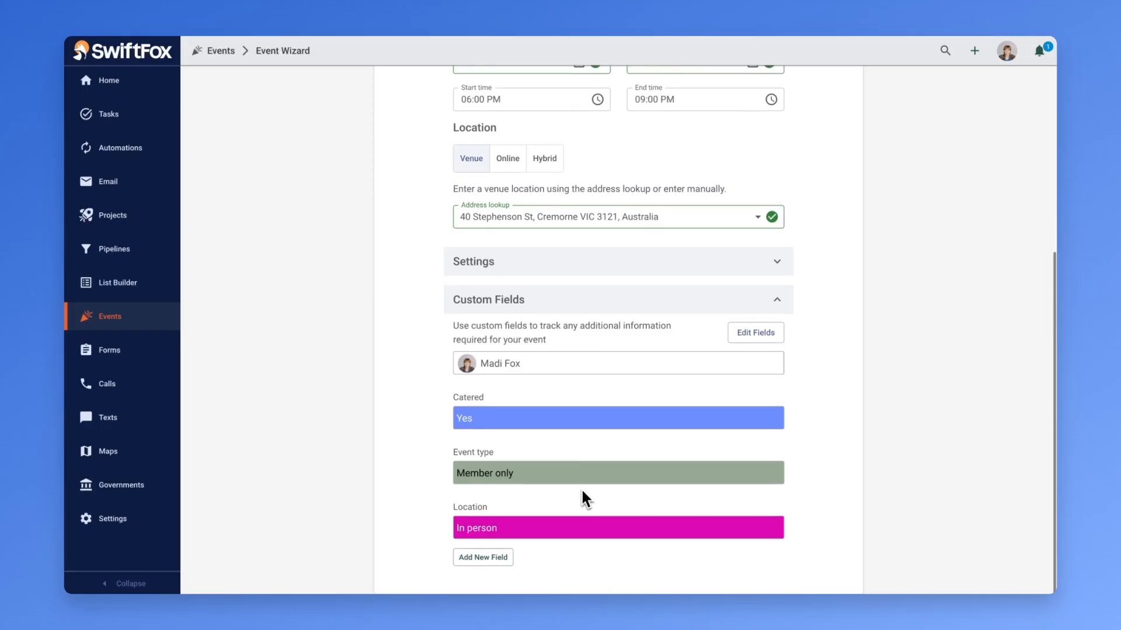
- Go to the Invite List stage and add the saved New Members mailing list to the event
scroll(581, 497, "up", 10)
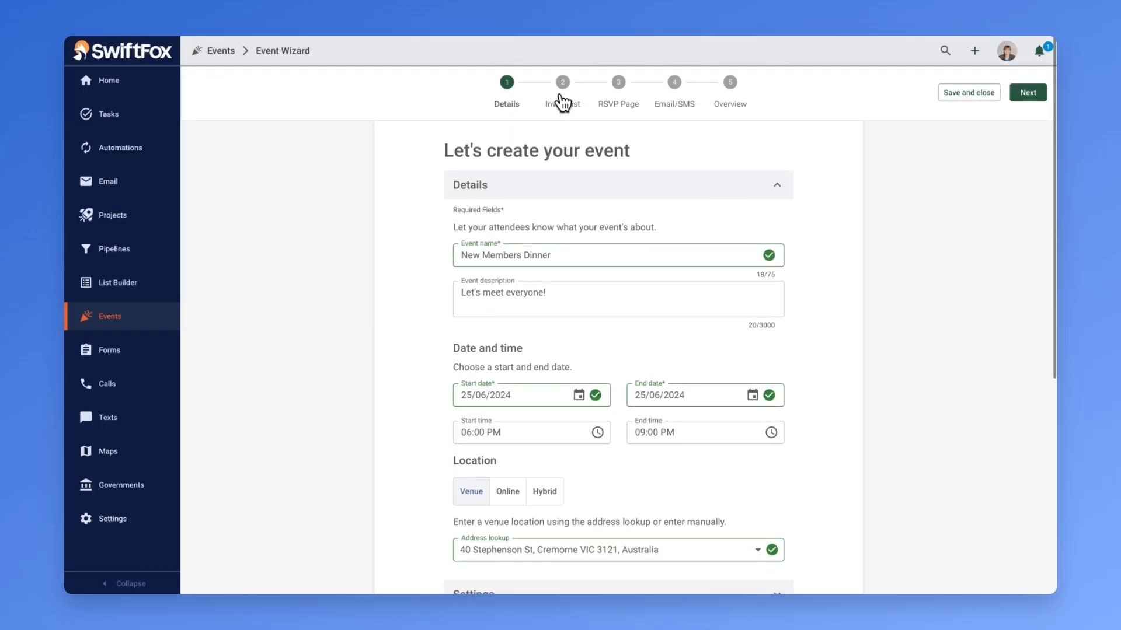
left_click(562, 96)
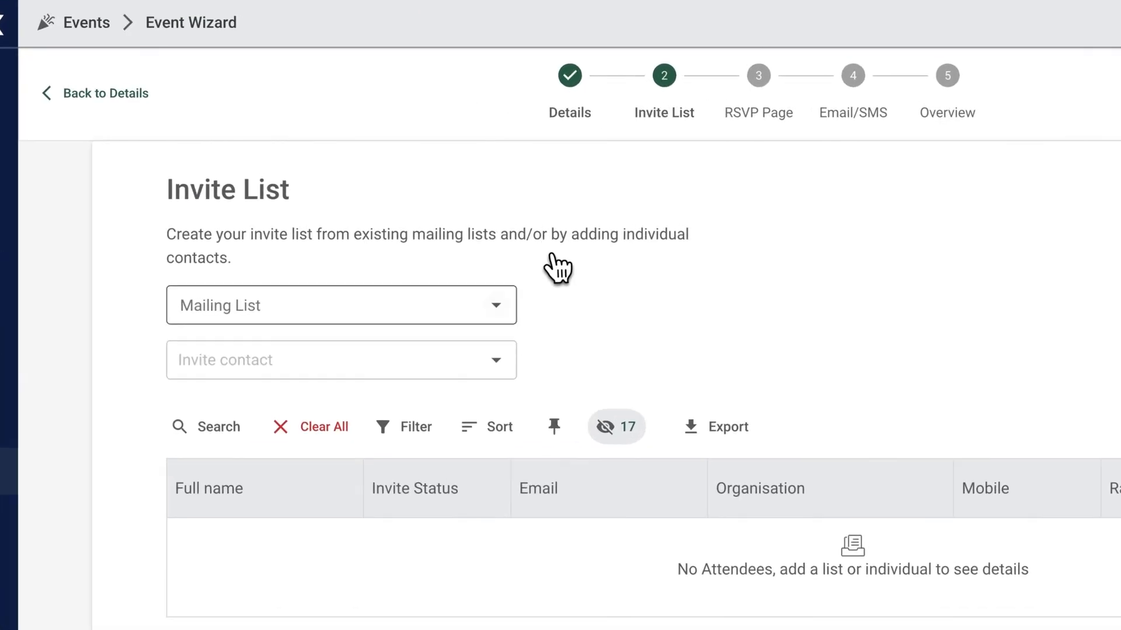
left_click(465, 224)
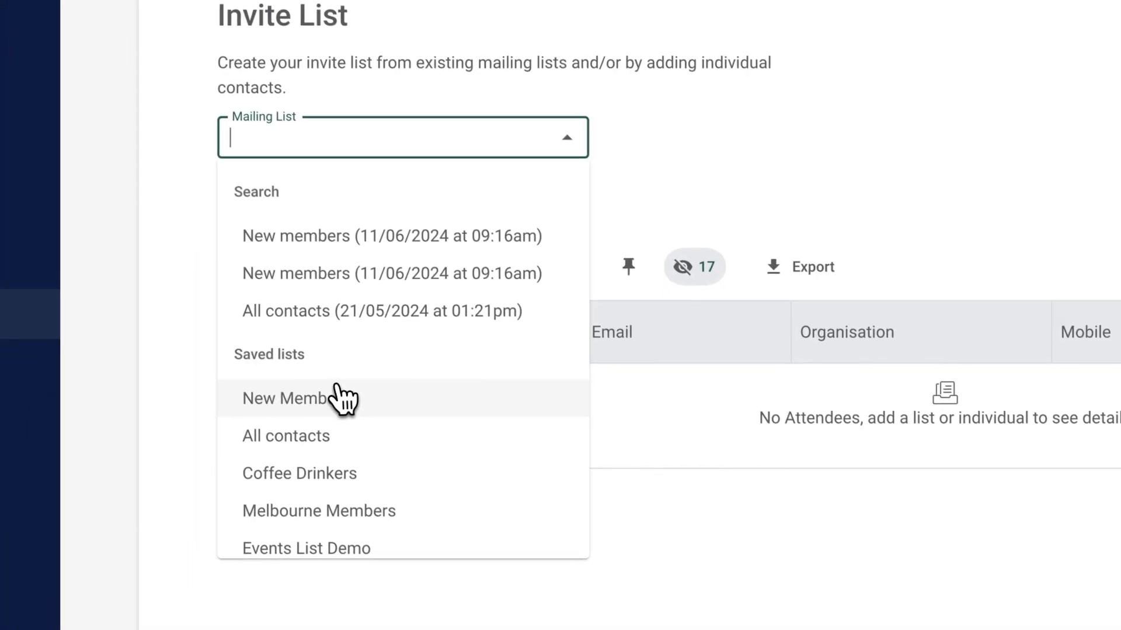
left_click(344, 398)
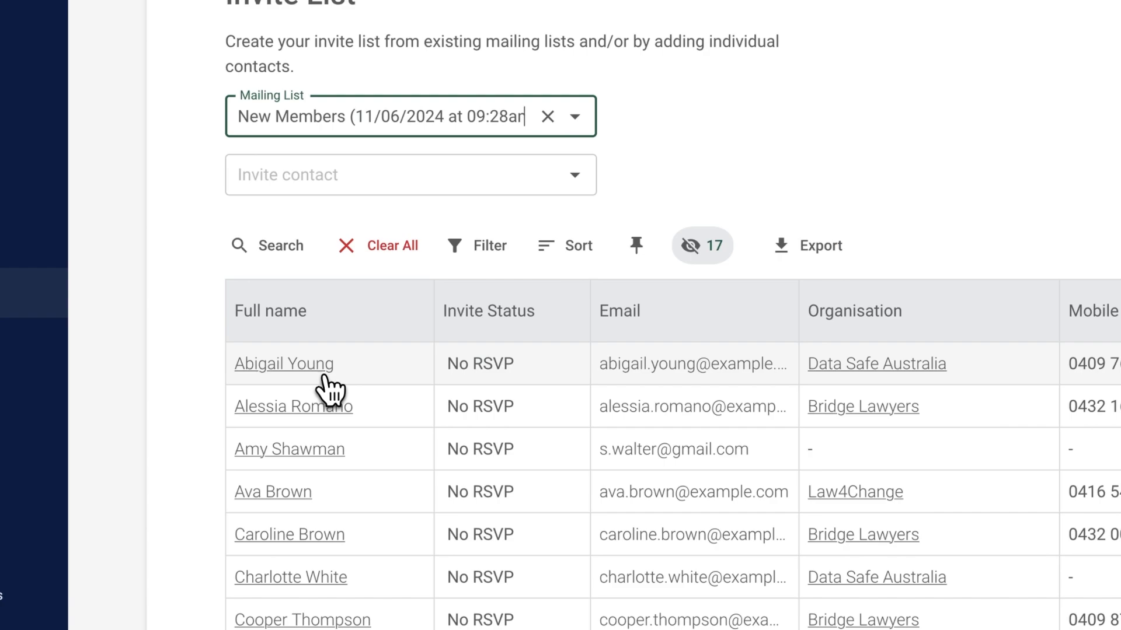
- Find an individual contact by first name, add them to the invite list and look over the attendees
left_click(366, 176)
type("Tim")
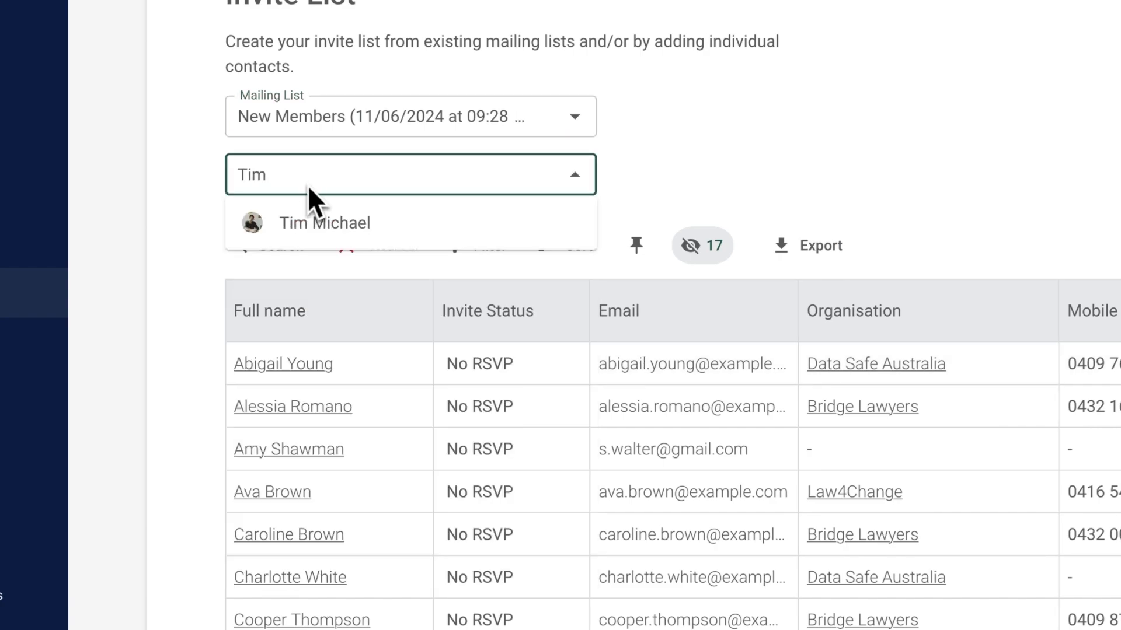
left_click(325, 221)
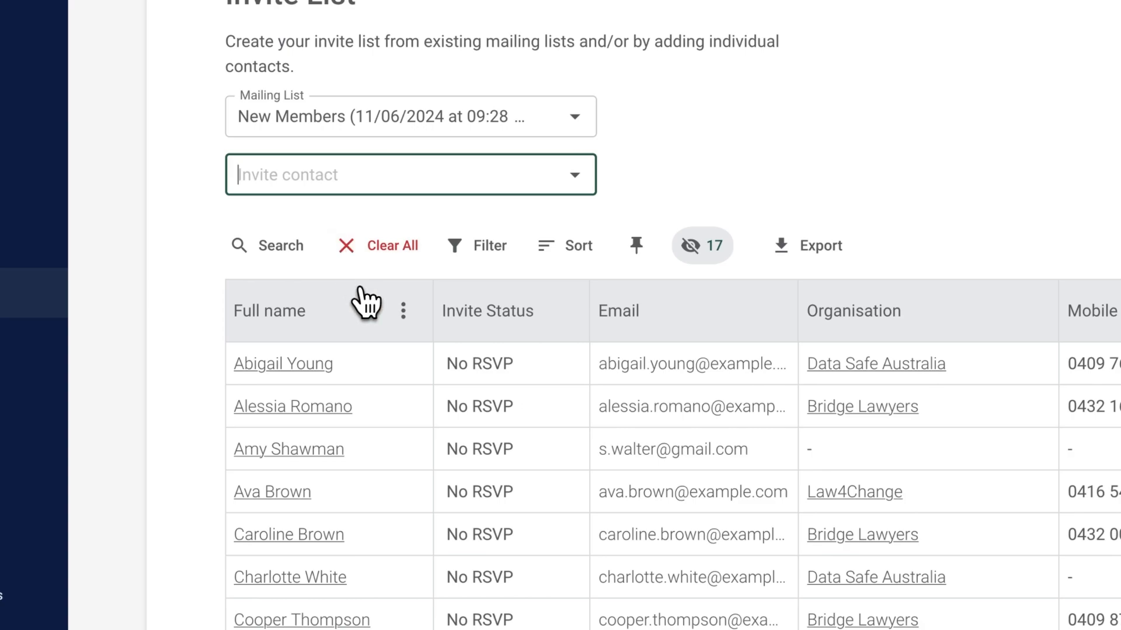
scroll(361, 309, "down", 3)
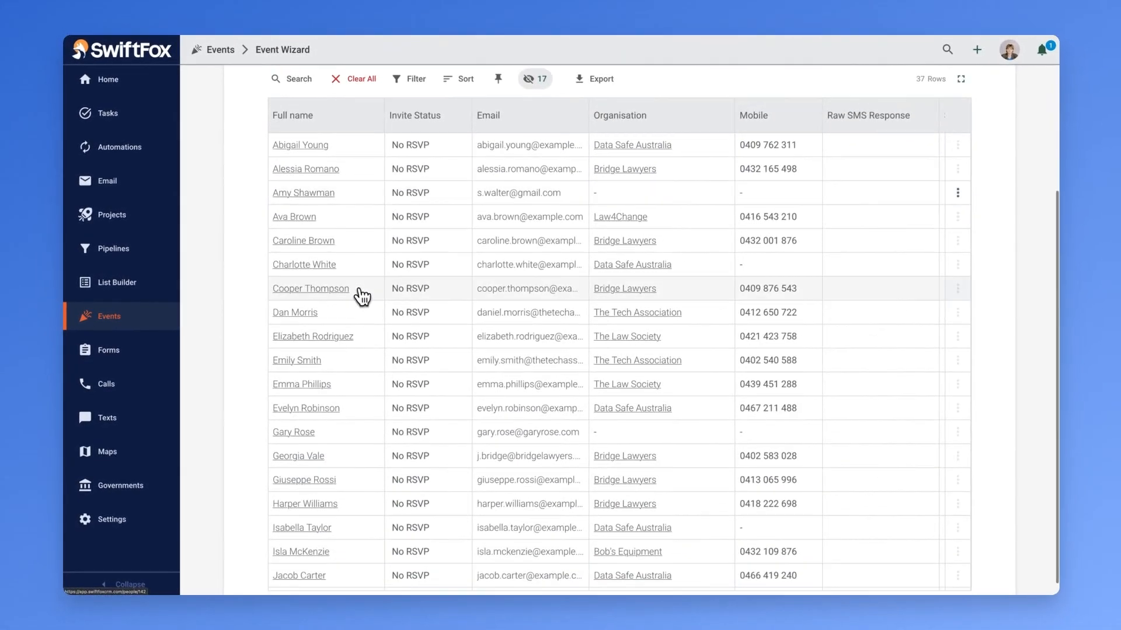
scroll(364, 292, "up", 4)
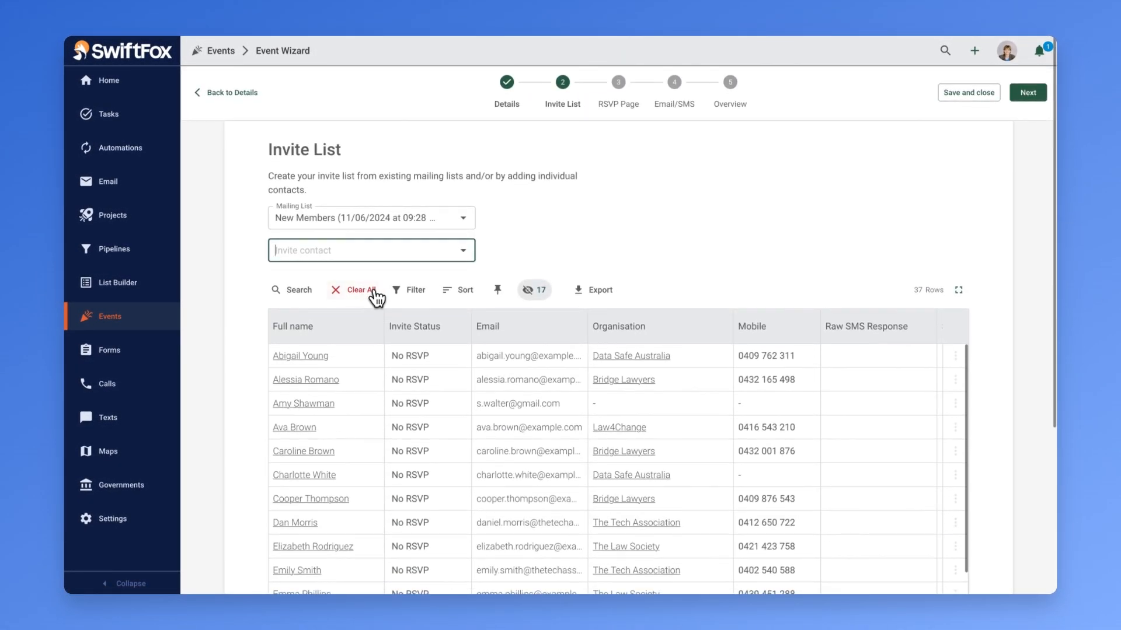
- Proceed to the RSVP Page stage and create an RSVP page named "New Members Dinner"
left_click(1038, 98)
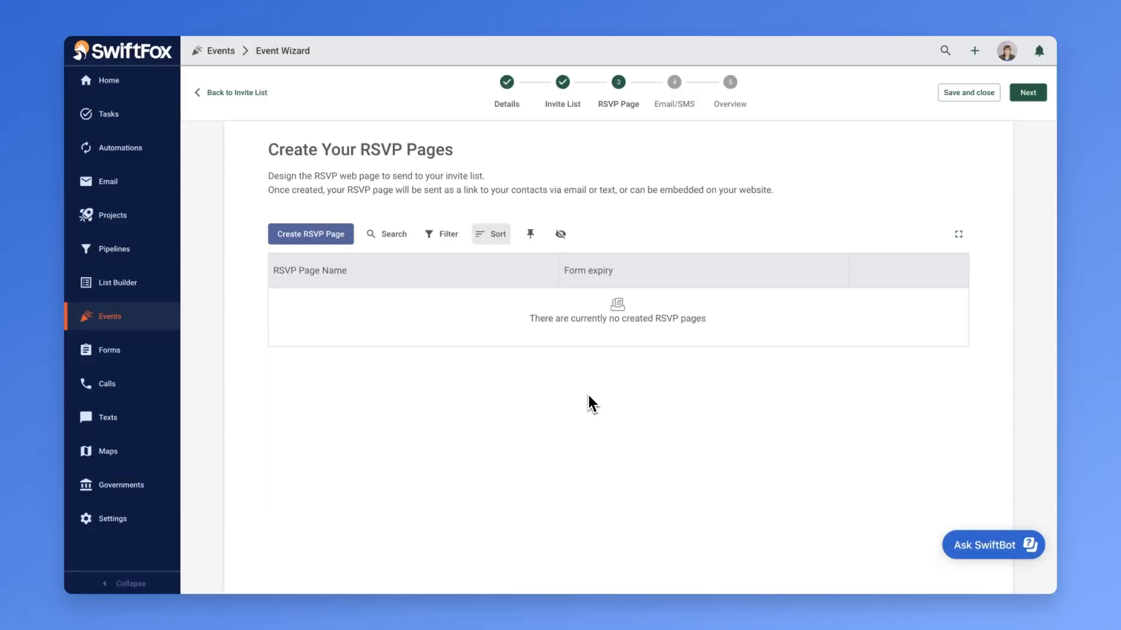
left_click(312, 236)
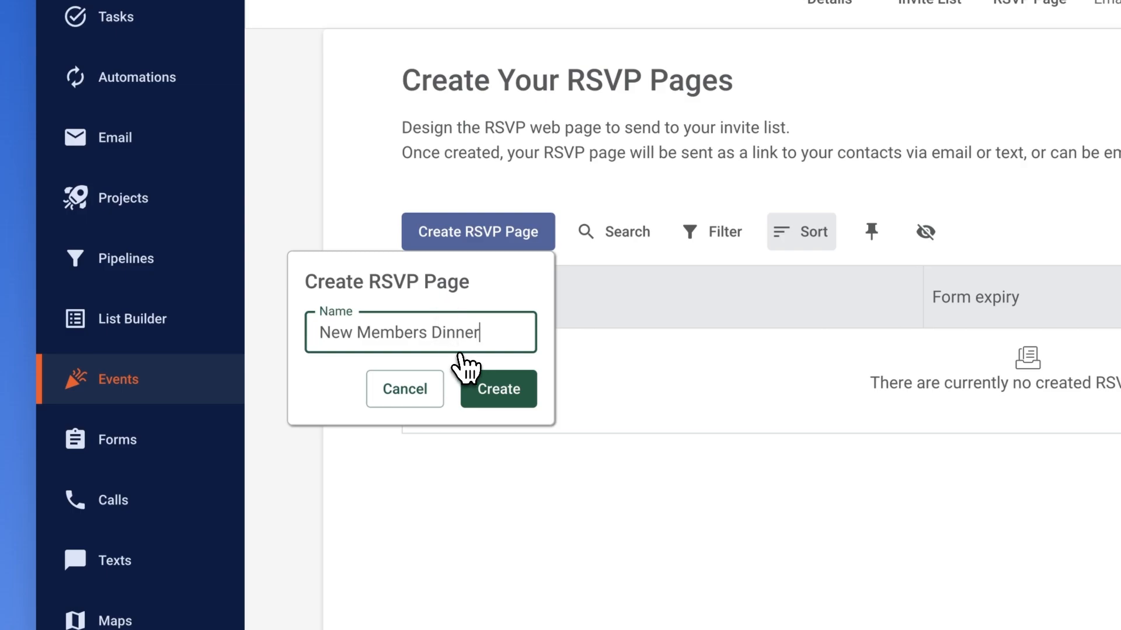
left_click(468, 380)
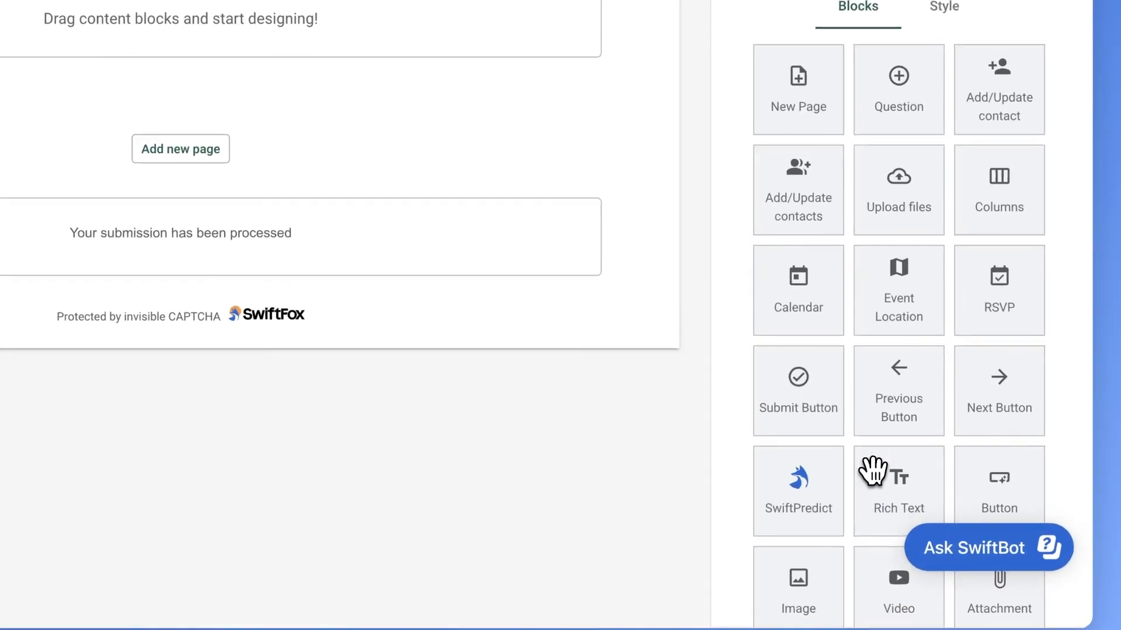
- Add a Rich Text block to Page 1 reading "RSVP to the New Members Dinner"
left_click_drag(923, 497, 447, 219)
type("RSVP to the New M")
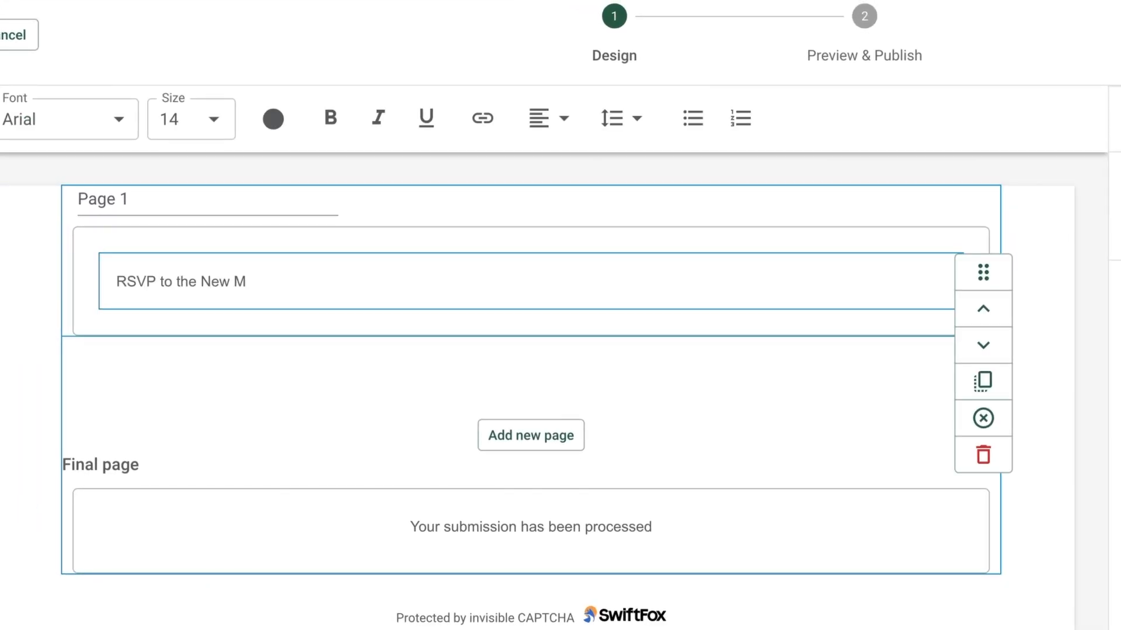
type("embers Dinner")
- Format the whole heading as centred, size 20 and bold, and finish editing the text block
key("ctrl+a")
left_click(546, 120)
left_click(595, 165)
left_click(214, 119)
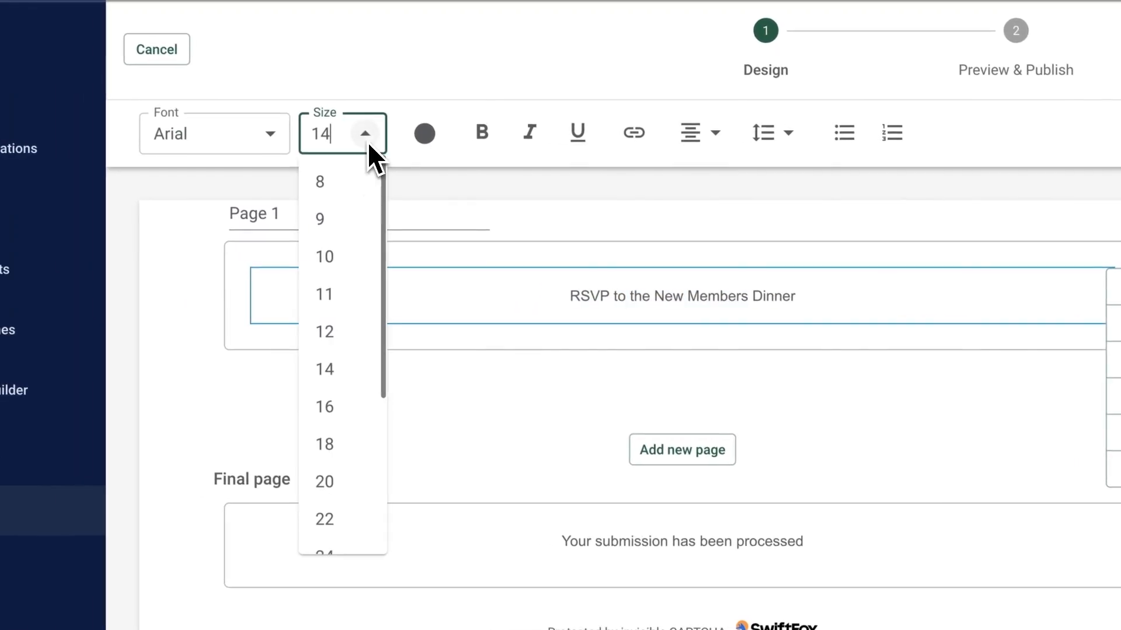
left_click(350, 481)
left_click(485, 133)
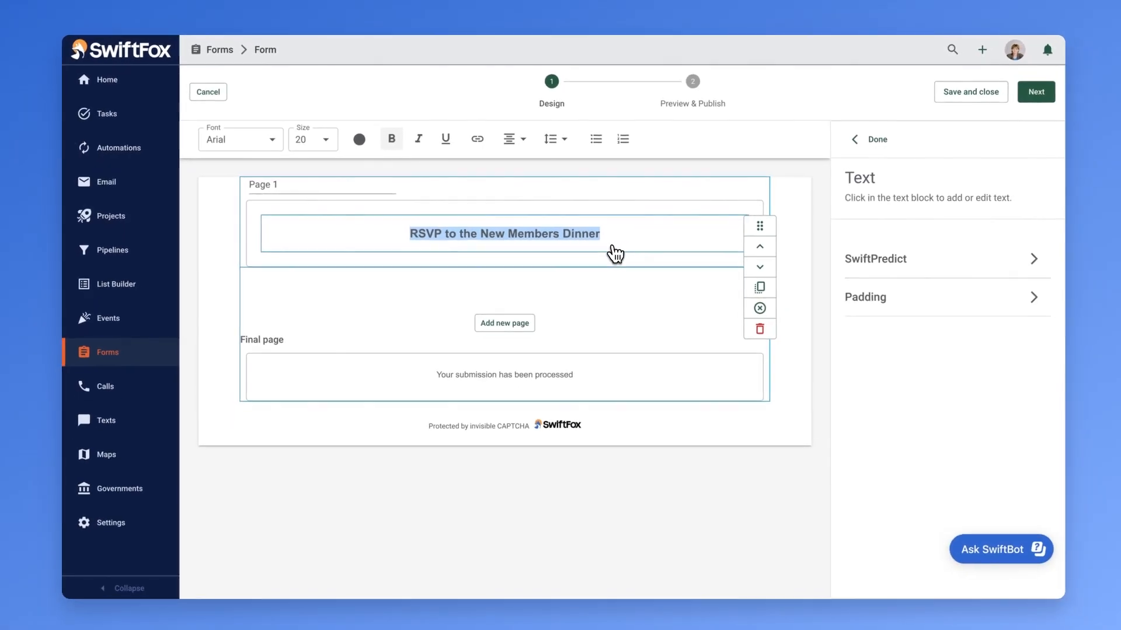
left_click(870, 143)
- Add a Calendar block below the heading and set its button colour to the saved Alice Blue
scroll(884, 280, "down", 5)
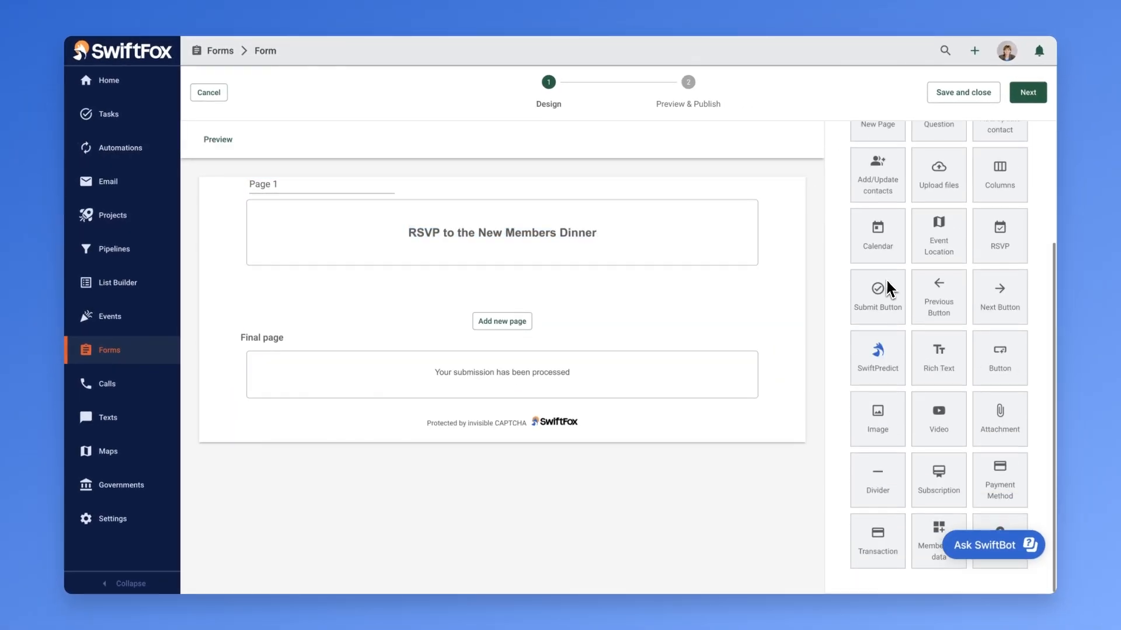
left_click_drag(878, 260, 566, 283)
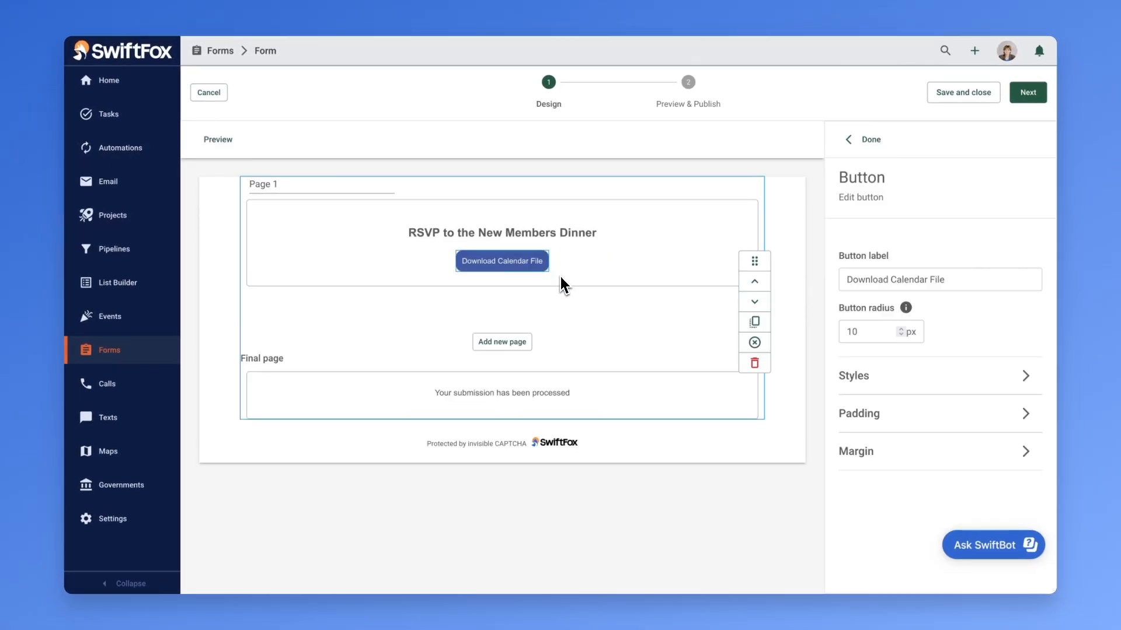
scroll(862, 396, "down", 2)
left_click(866, 435)
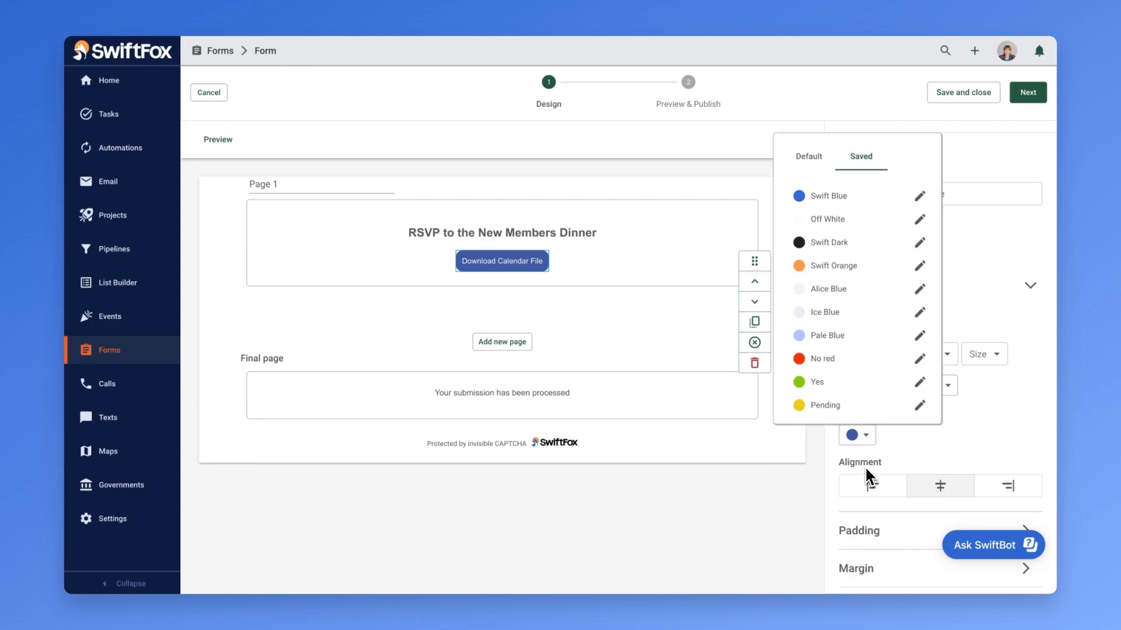
left_click(828, 289)
- Change the calendar button's font colour to the saved Swift Blue and finish editing the button
left_click(947, 385)
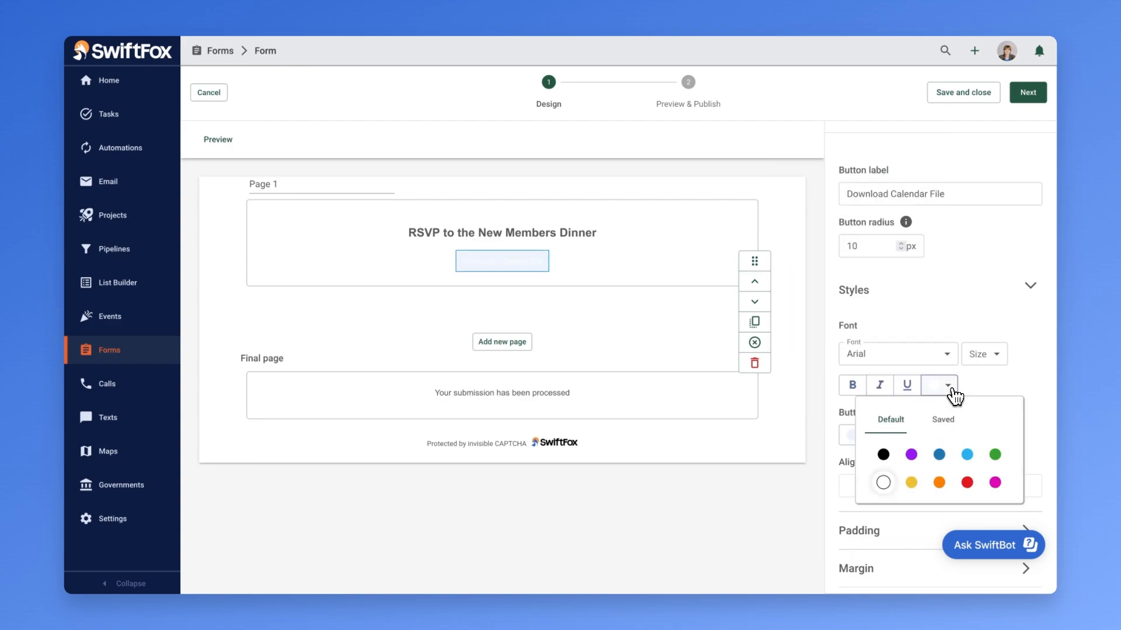
left_click(942, 417)
left_click(906, 169)
left_click(846, 150)
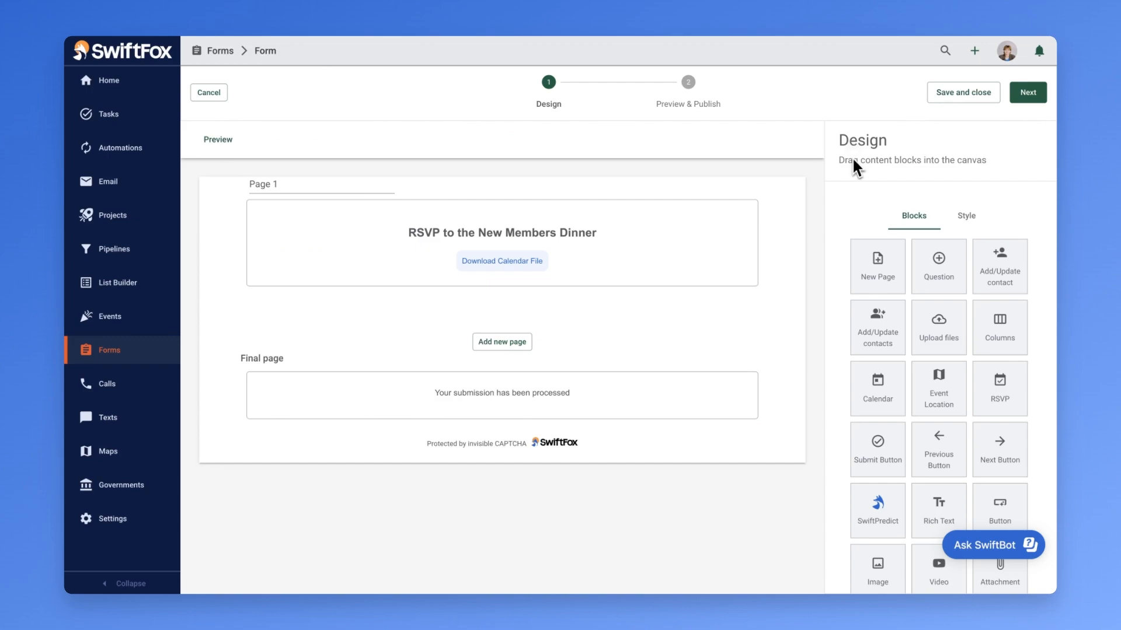
- Insert a three-column block below the heading and place an RSVP button labelled "Yes, I'll be there!" in its first column
left_click_drag(986, 324, 525, 285)
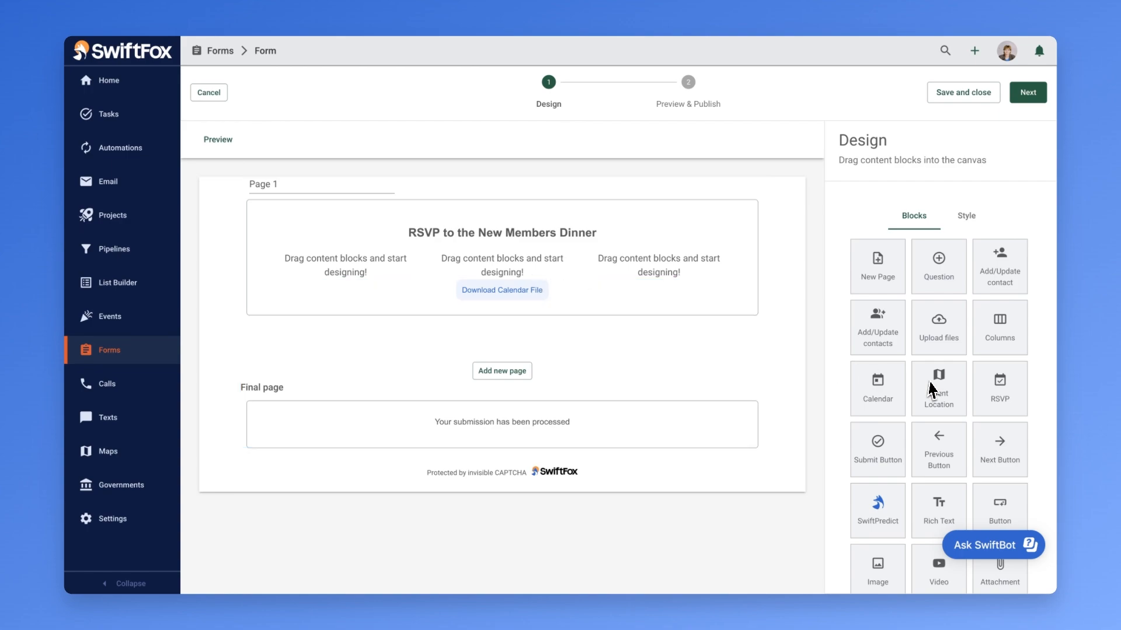
left_click_drag(1001, 399, 398, 275)
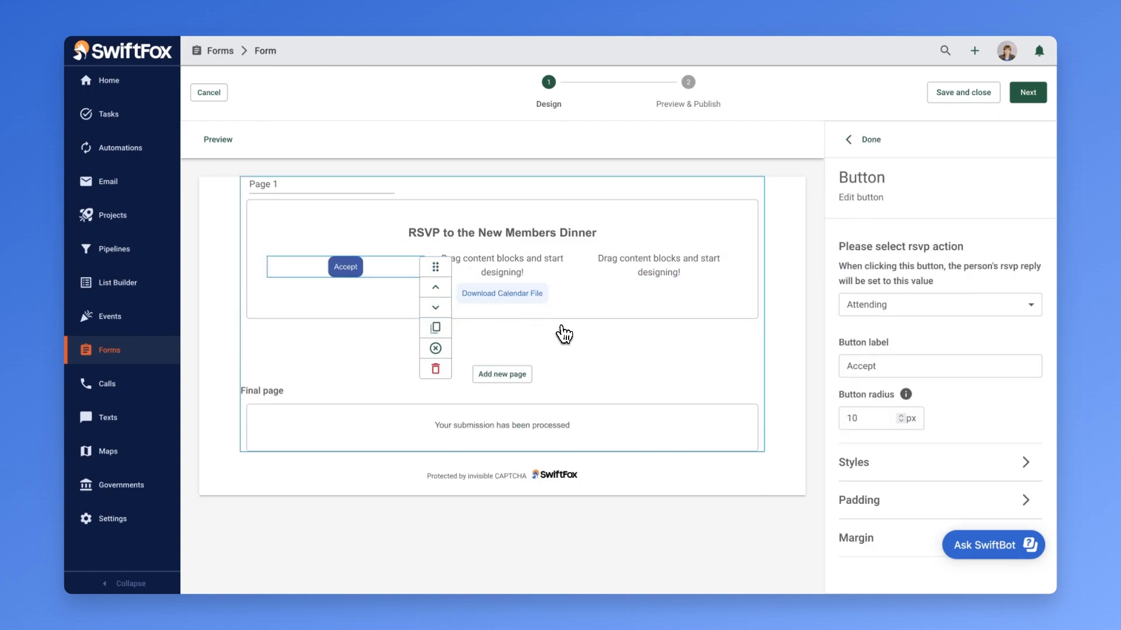
double_click(842, 367)
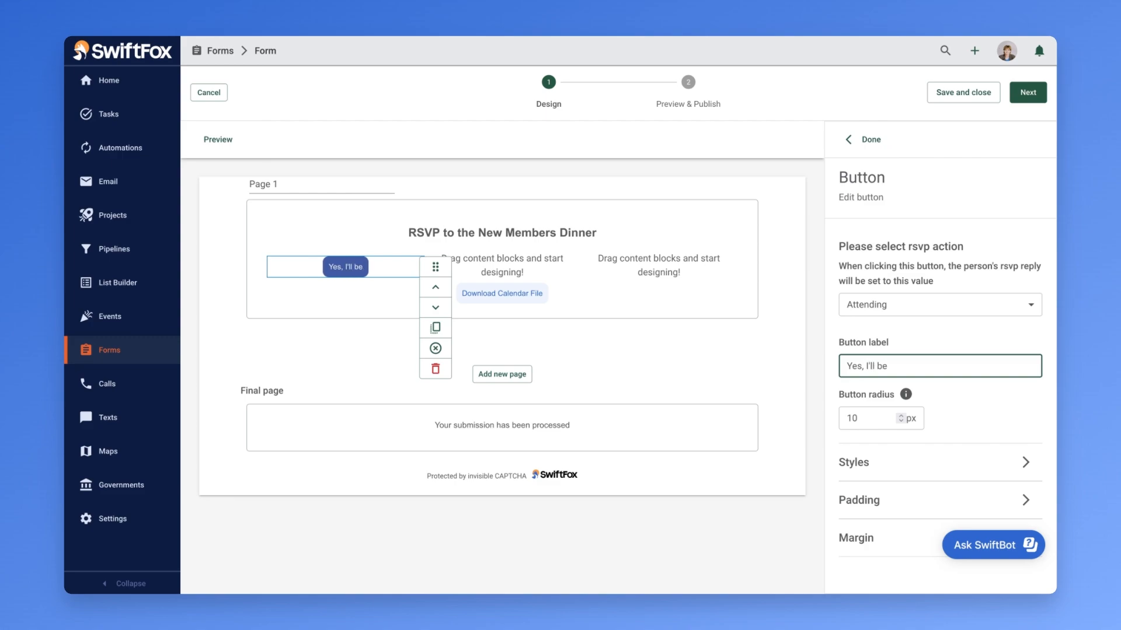
- Set the "Yes, I'll be there!" button's colour to the saved Swift Blue
left_click(866, 463)
scroll(878, 482, "down", 3)
left_click(864, 472)
left_click(861, 503)
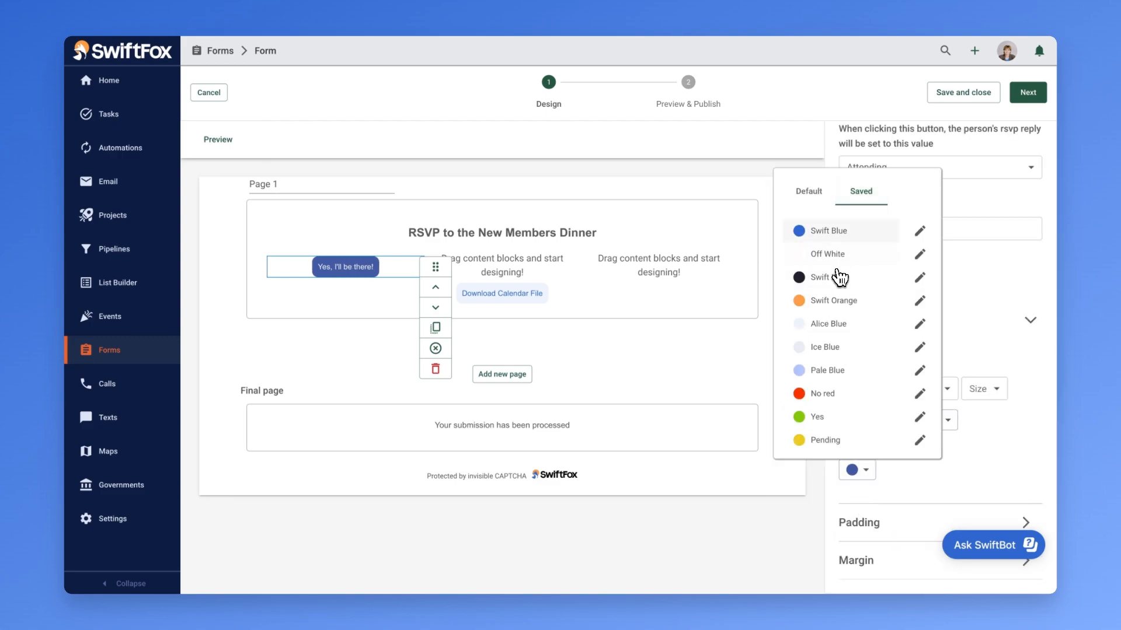
left_click(839, 235)
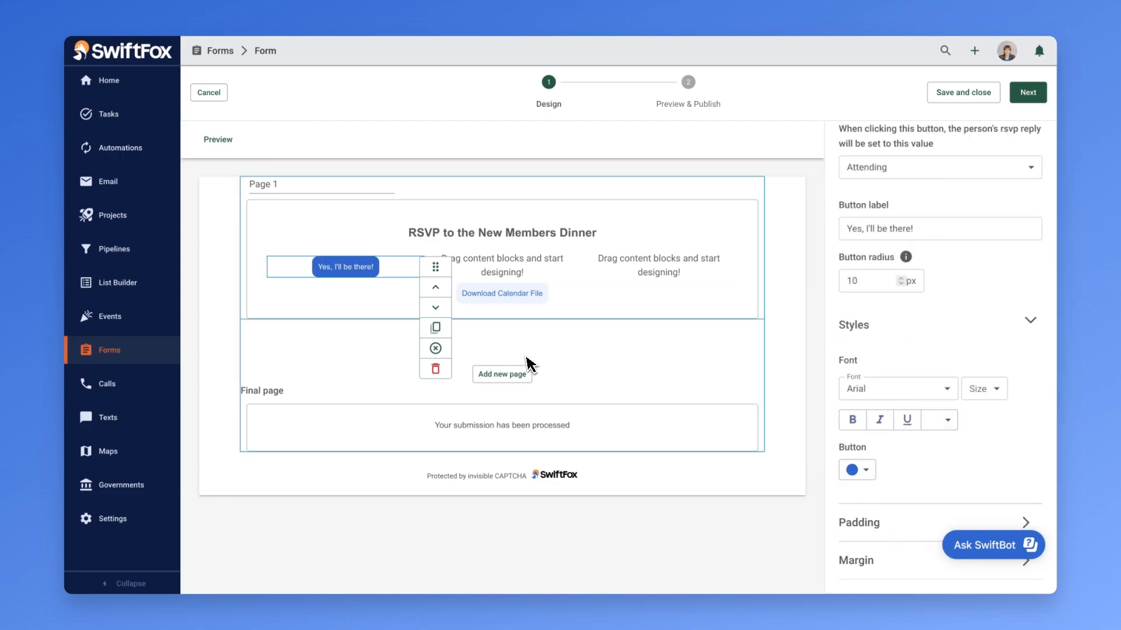
- Duplicate the "Yes, I'll be there!" button and move the copy into the middle column
left_click(431, 328)
left_click(407, 299)
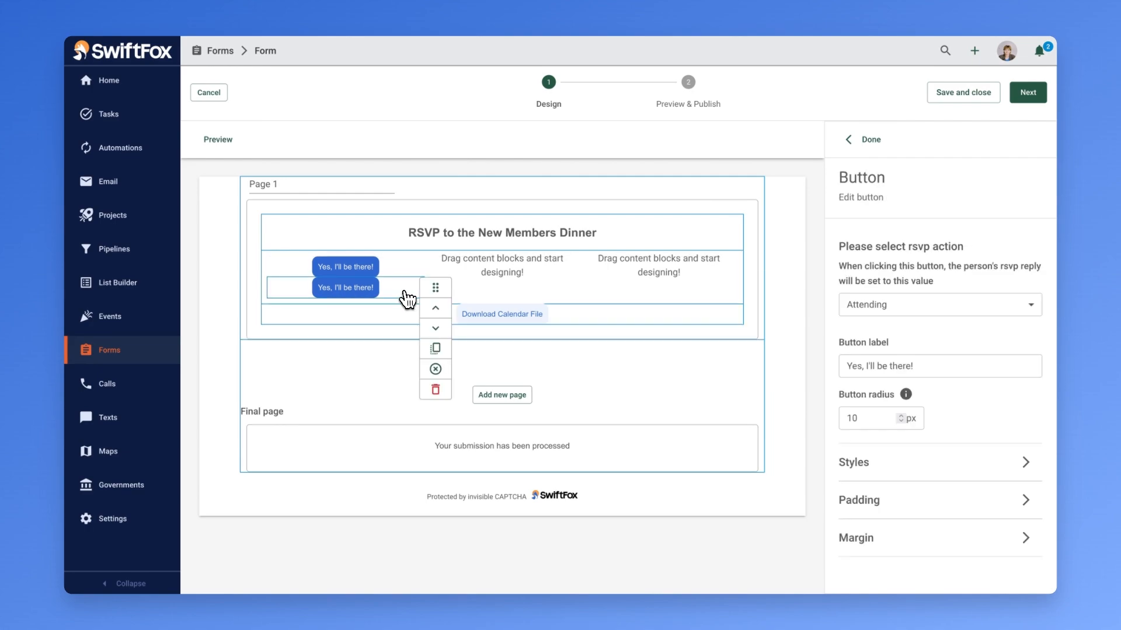
left_click_drag(418, 286, 590, 266)
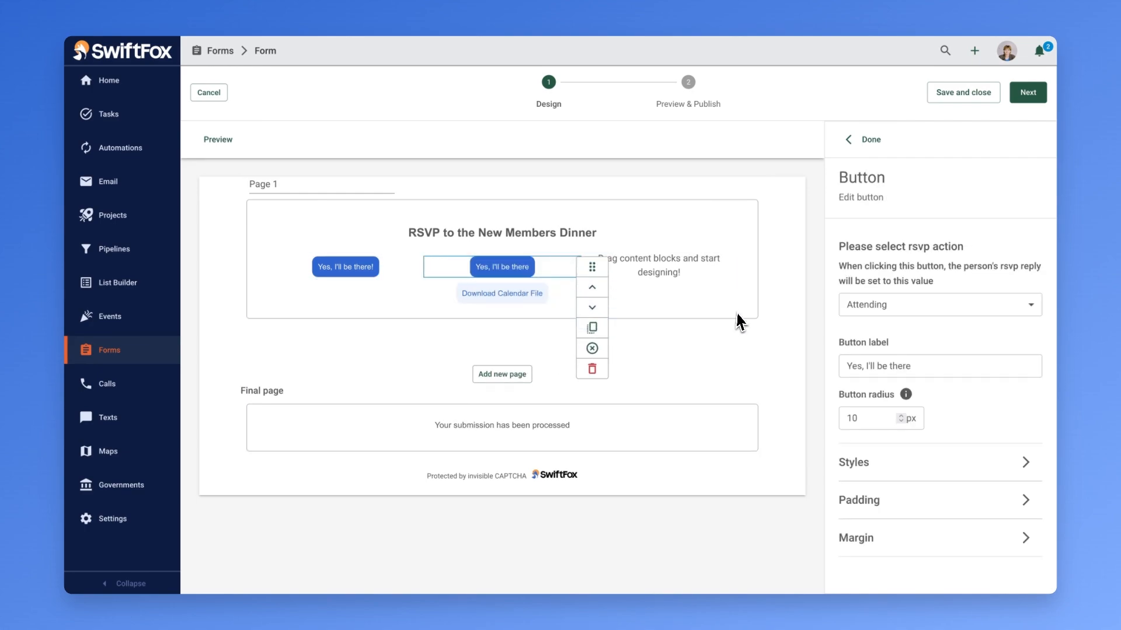
- Set the middle button's RSVP action to Not attending and its label to "No, next time"
left_click(853, 310)
left_click(862, 352)
triple_click(883, 365)
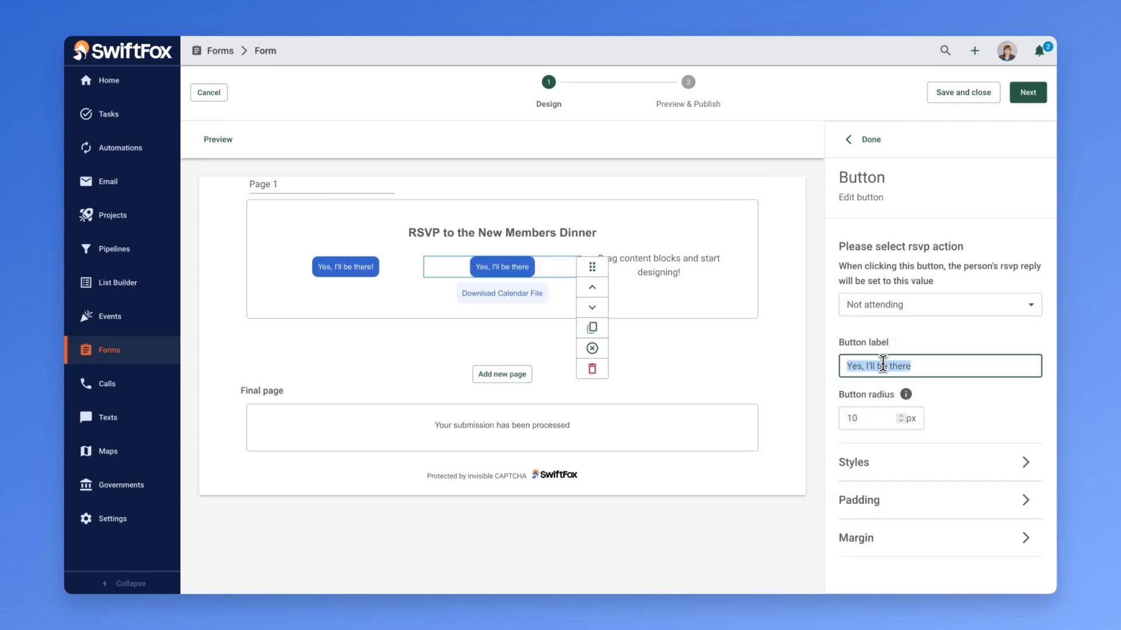
type("No, next time")
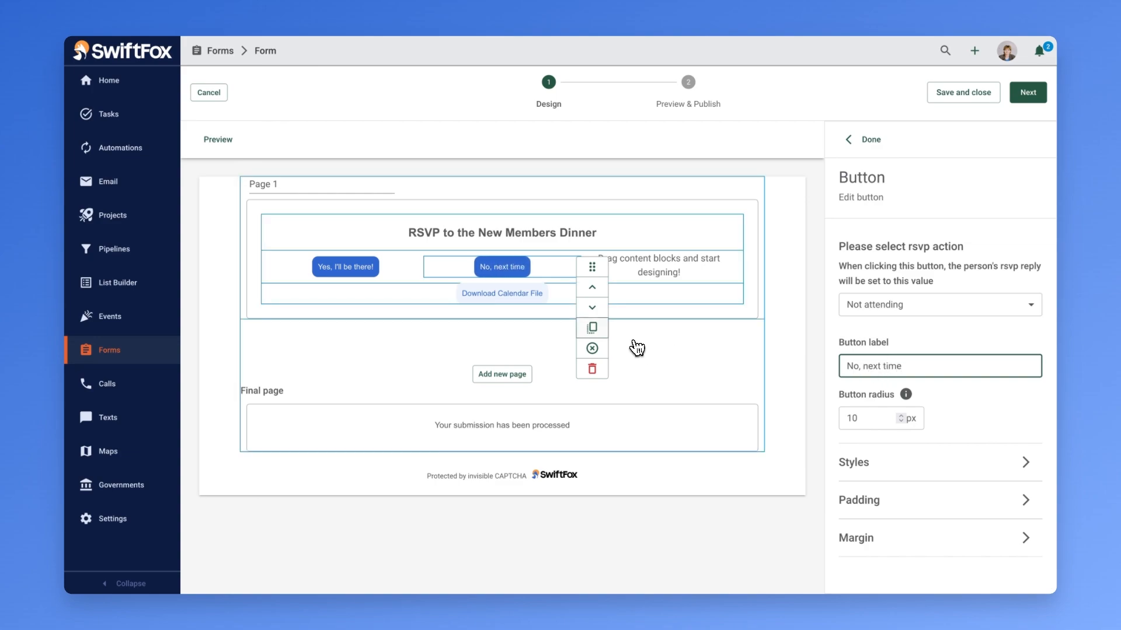
- Duplicate the "No, next time" button and move the copy into the third column
left_click(590, 327)
left_click(560, 295)
left_click_drag(590, 286, 759, 269)
- Set the third button's RSVP action and label to Maybe, and finish designing the RSVP page
left_click(847, 305)
left_click(862, 436)
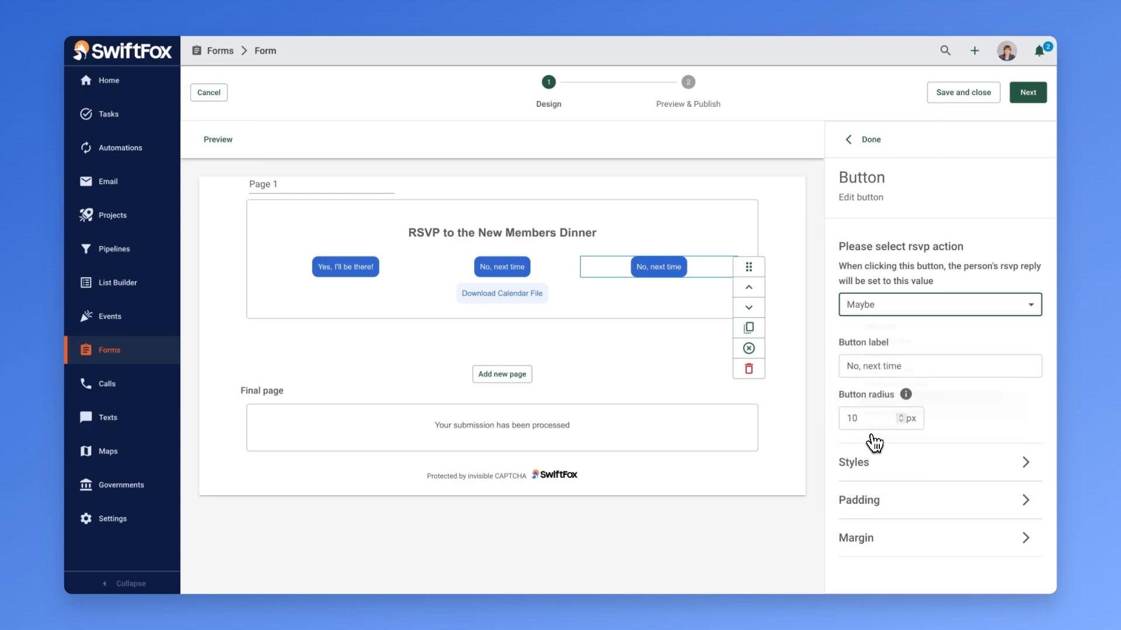
triple_click(893, 366)
type("Maybe")
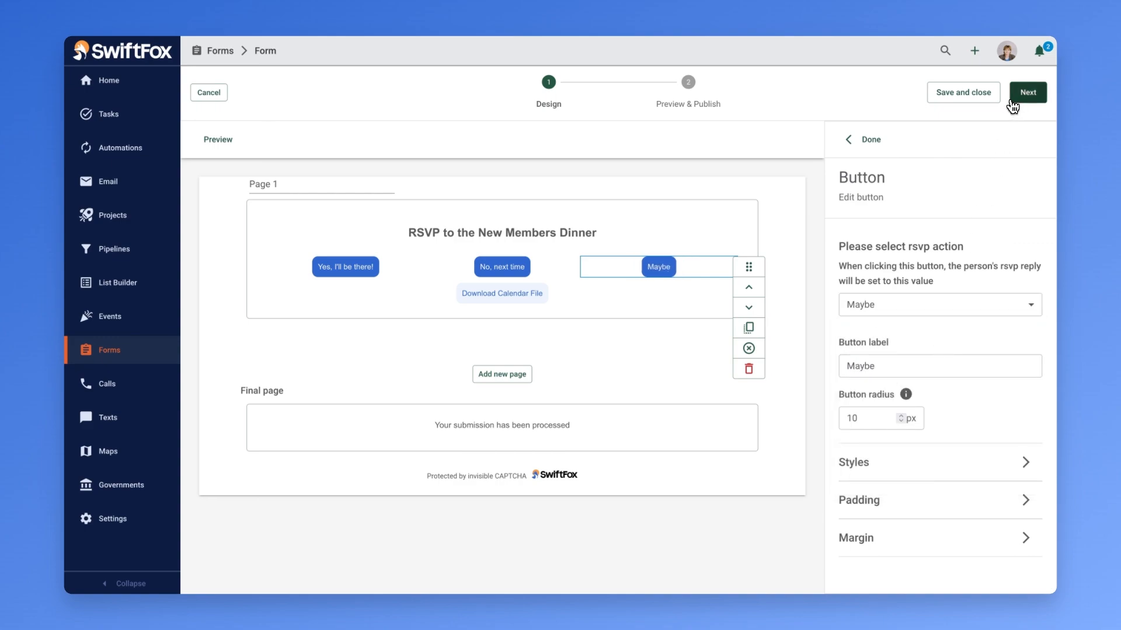
left_click(1018, 96)
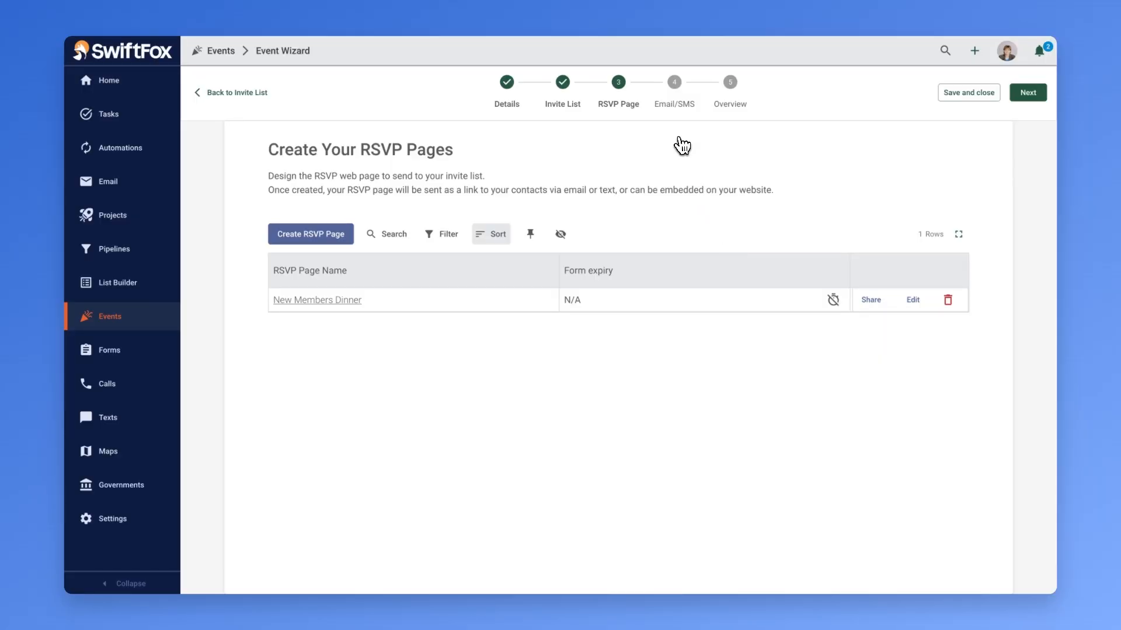
- Create an event email campaign named "New Members Dinner Invite" in the Event category and continue to its recipients
left_click(676, 88)
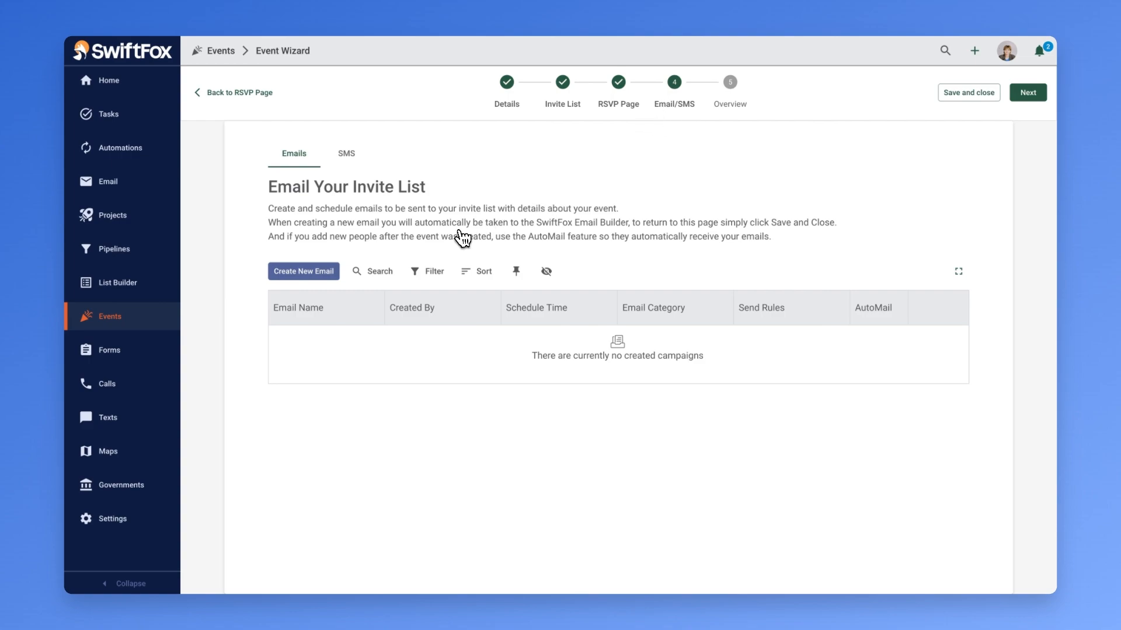
left_click(321, 271)
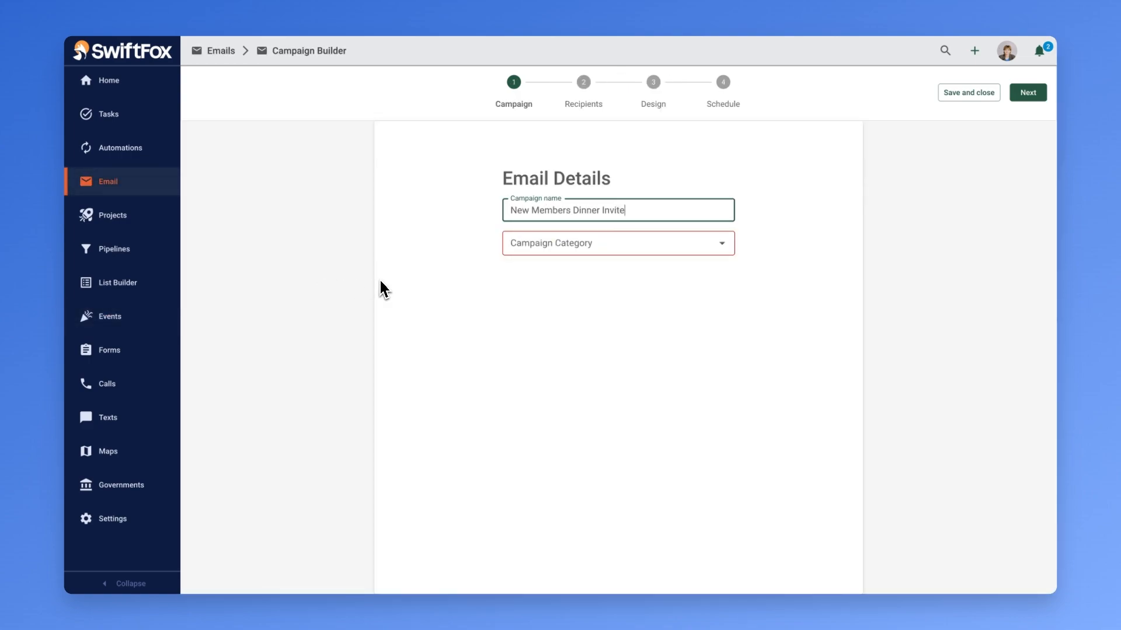
left_click(540, 250)
left_click(527, 320)
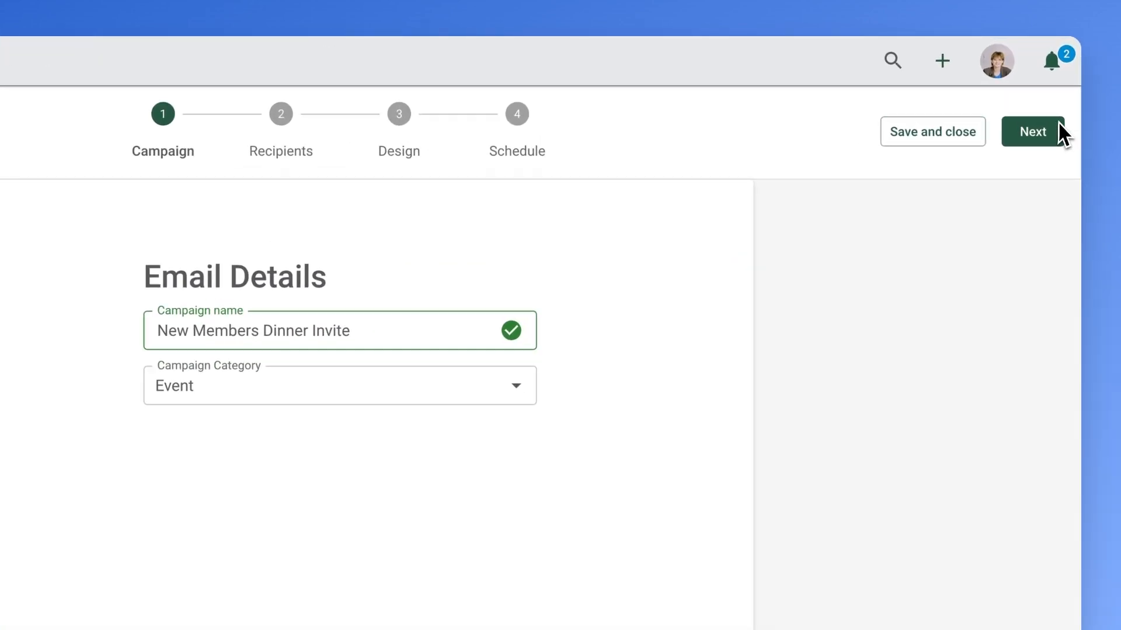
left_click(1039, 93)
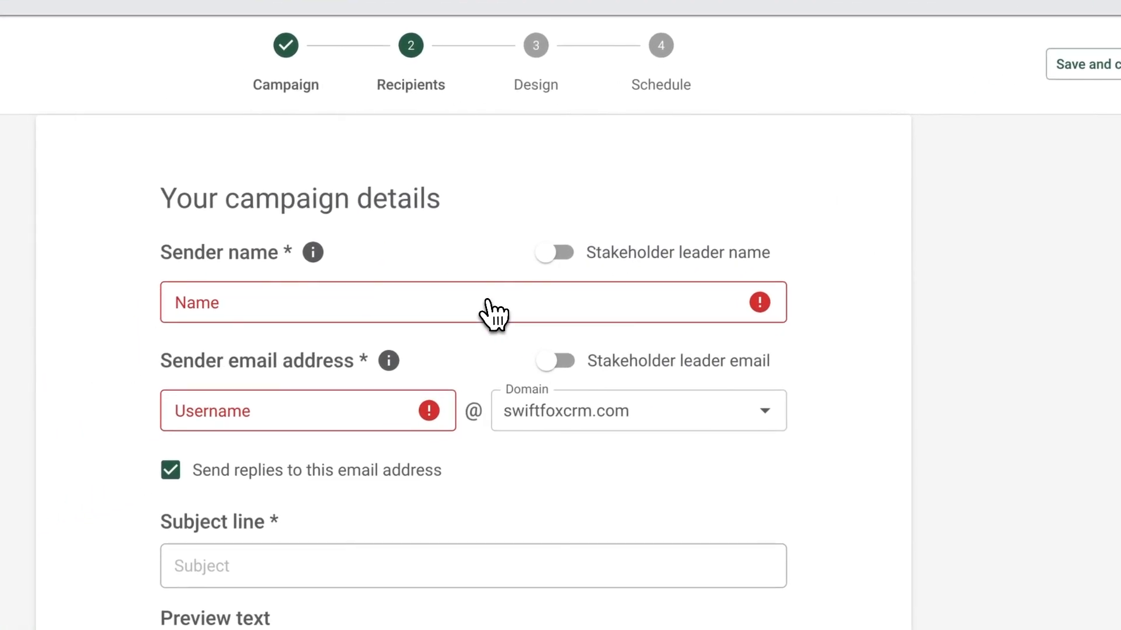
- Use the stakeholder leader's name and email as the campaign's sender name and sender address
left_click(558, 251)
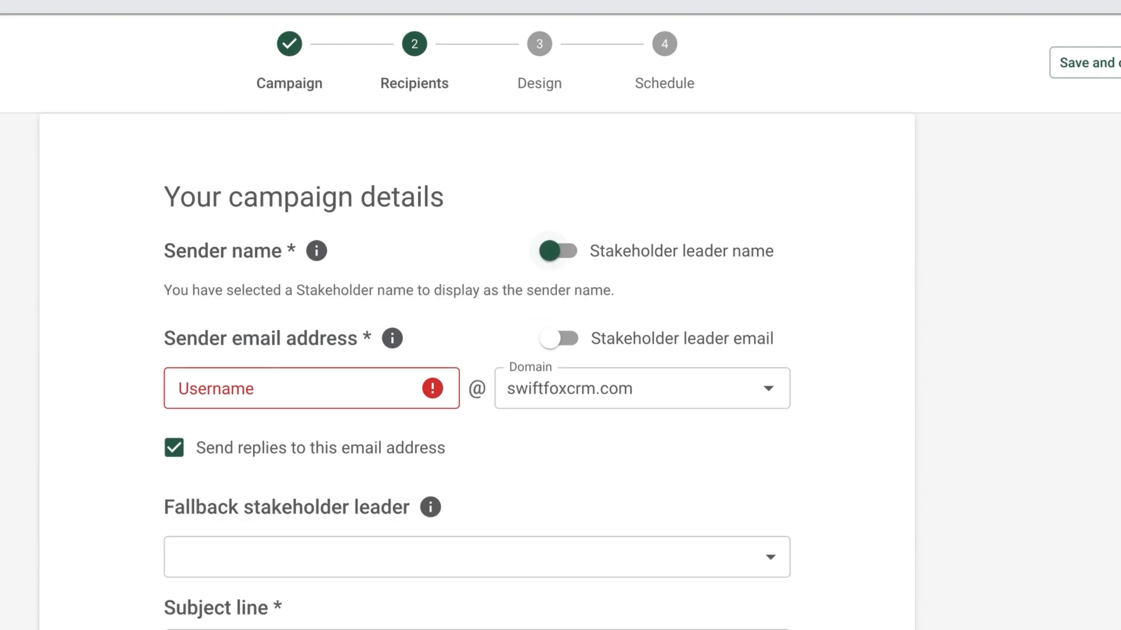
left_click(563, 341)
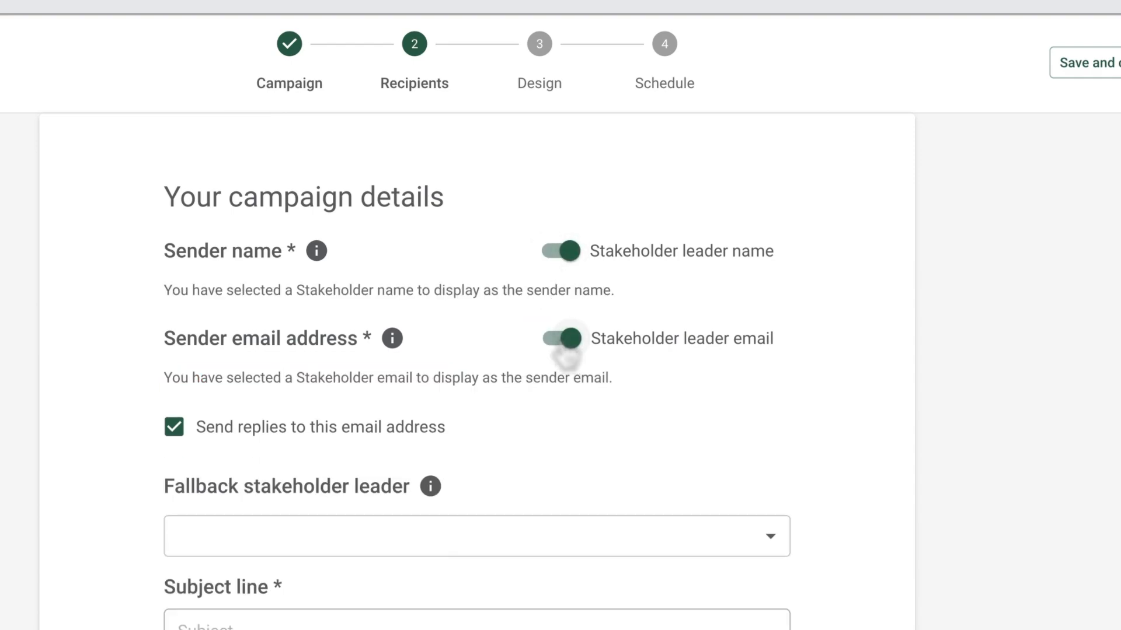
scroll(570, 339, "down", 1)
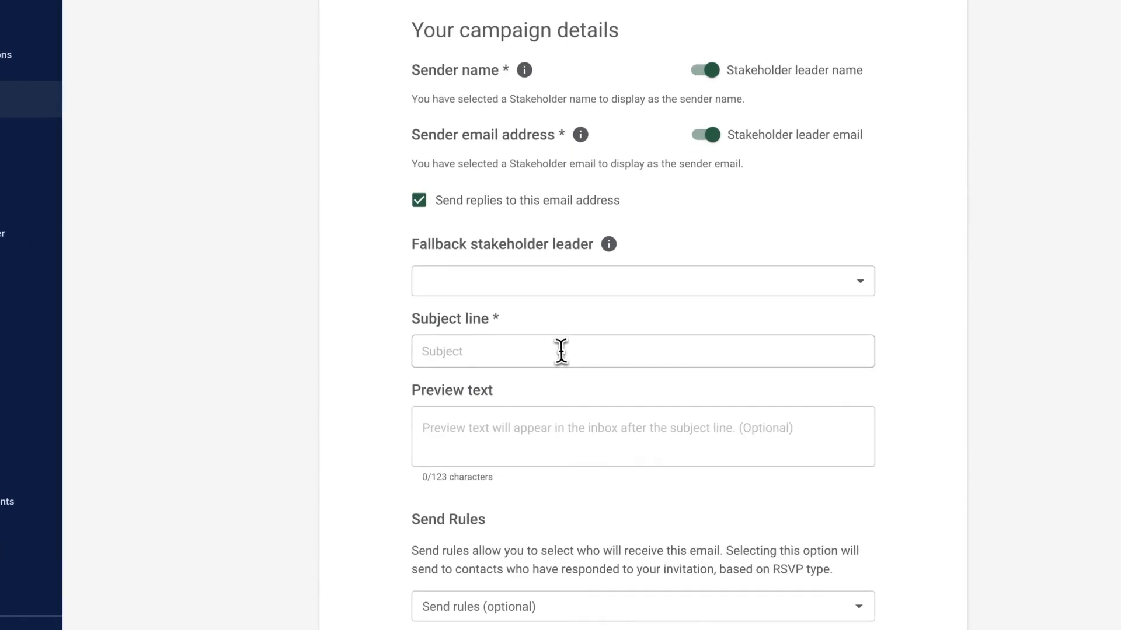
- Enter "Let's all welcome our new members" as the subject line and continue to the email design
left_click(553, 373)
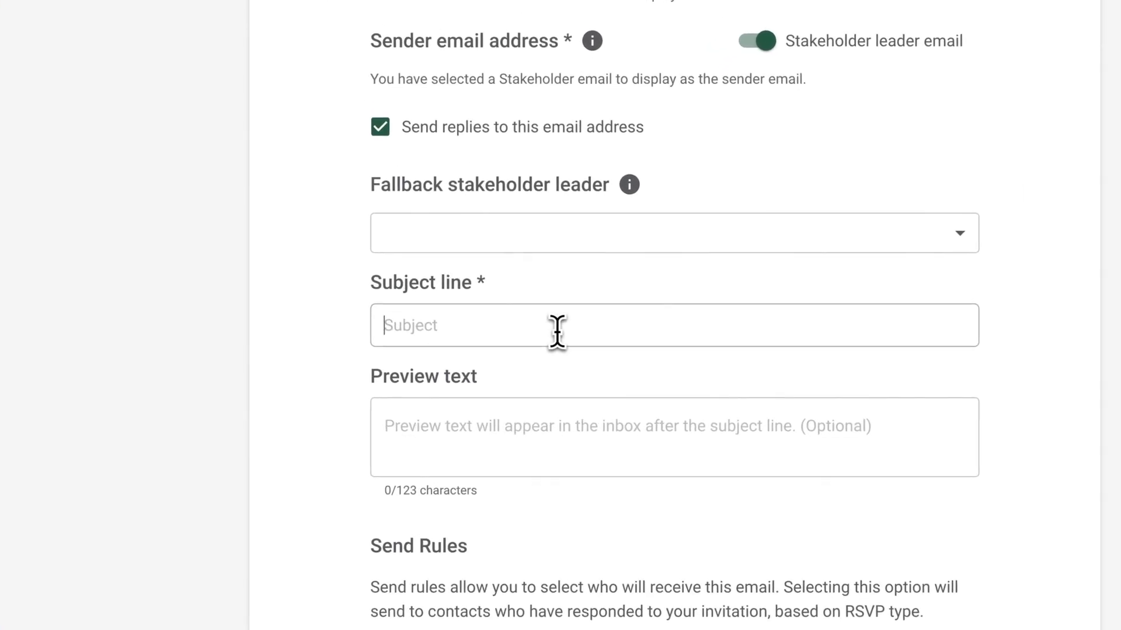
type("L")
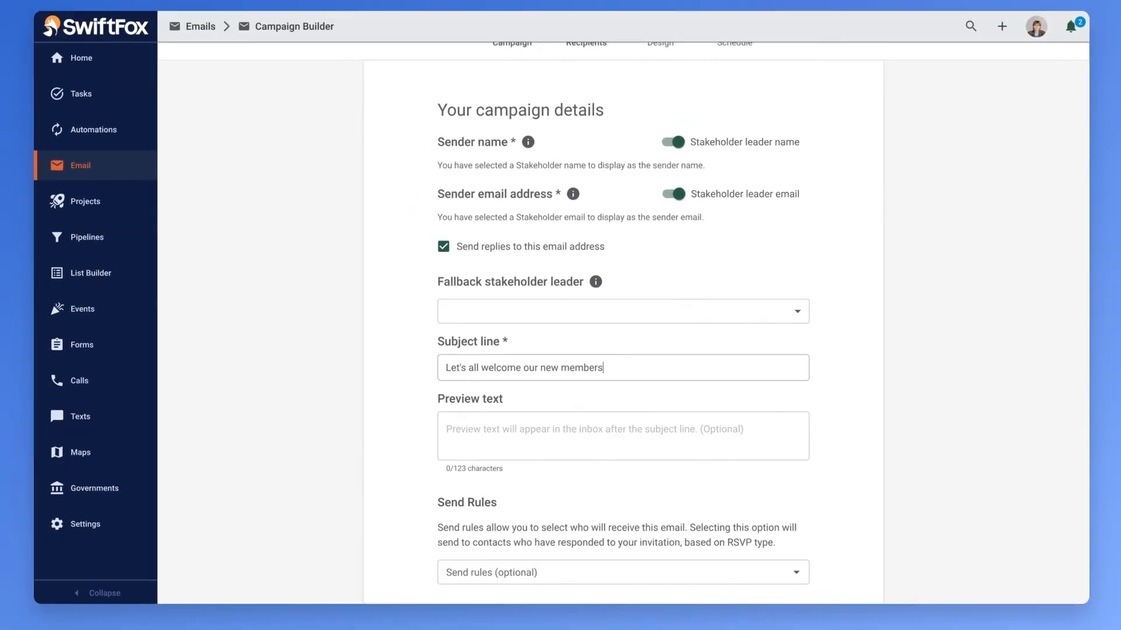
left_click(1013, 95)
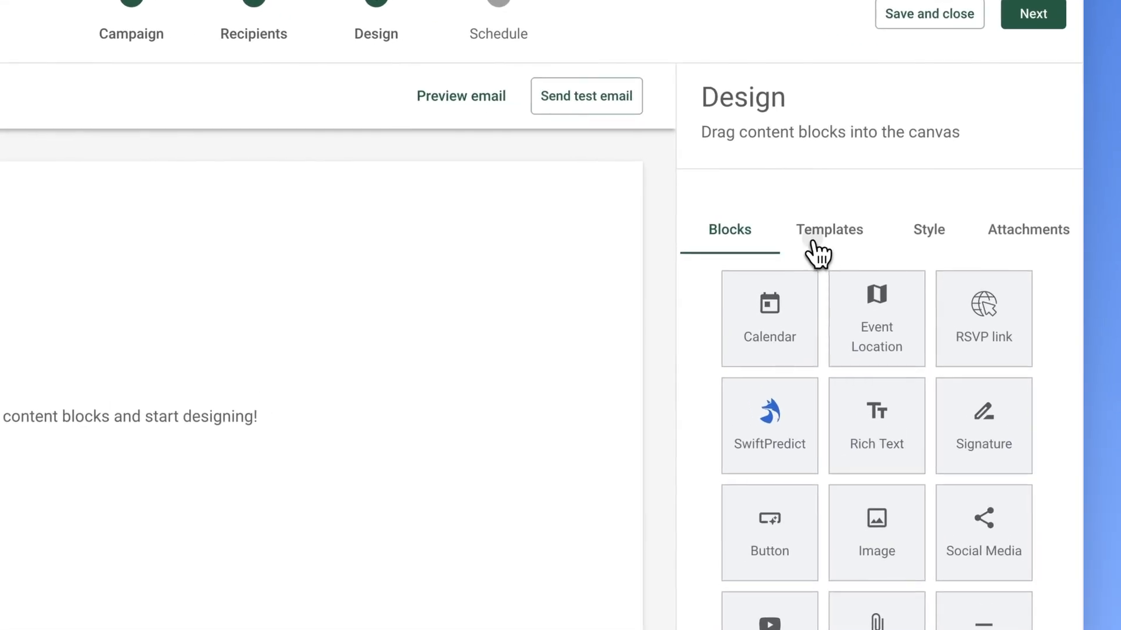
- Apply the Welcome event template to the email and confirm replacing the current design
left_click(909, 221)
left_click(797, 373)
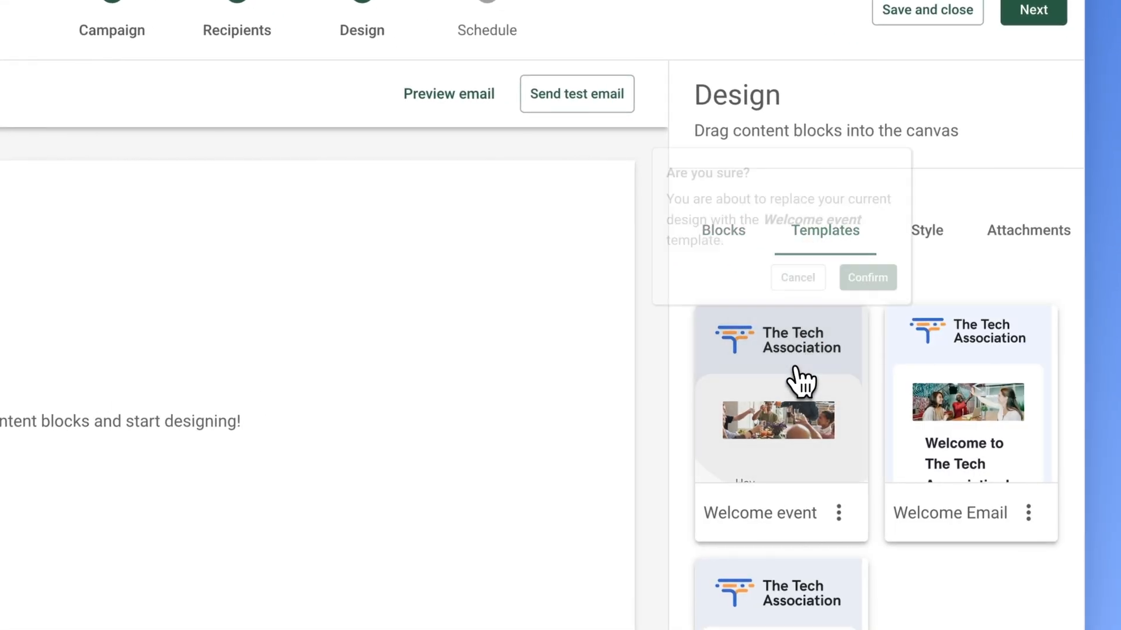
left_click(891, 287)
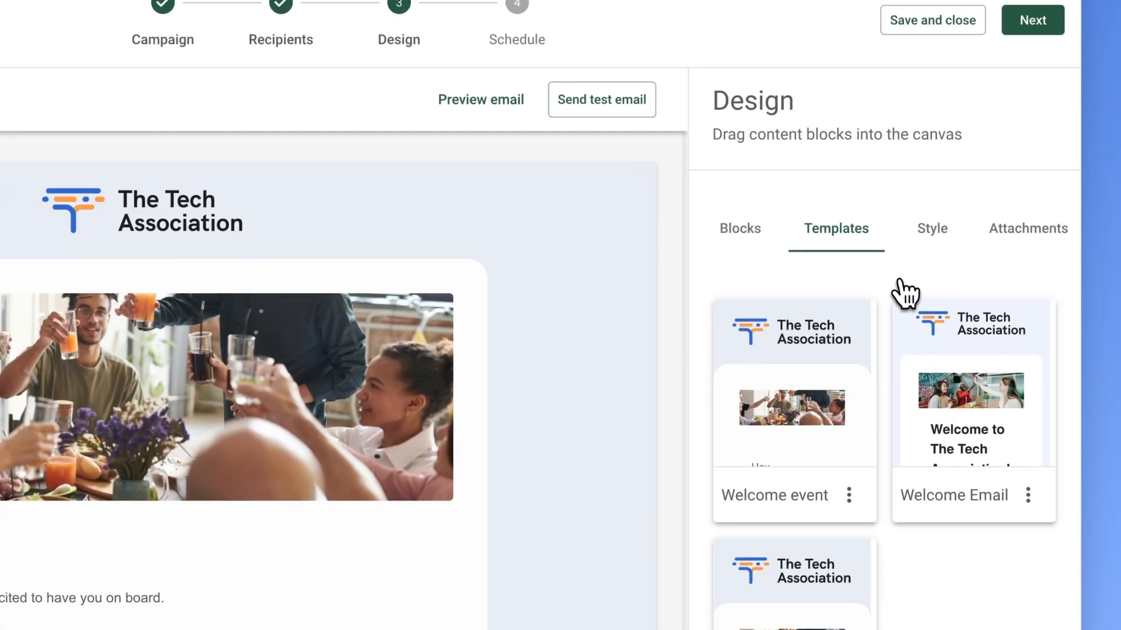
- Replace the [location] placeholder in the invitation text with "West Hotel" and finish editing the text block
scroll(316, 594, "down", 3)
left_click_drag(87, 571, 135, 576)
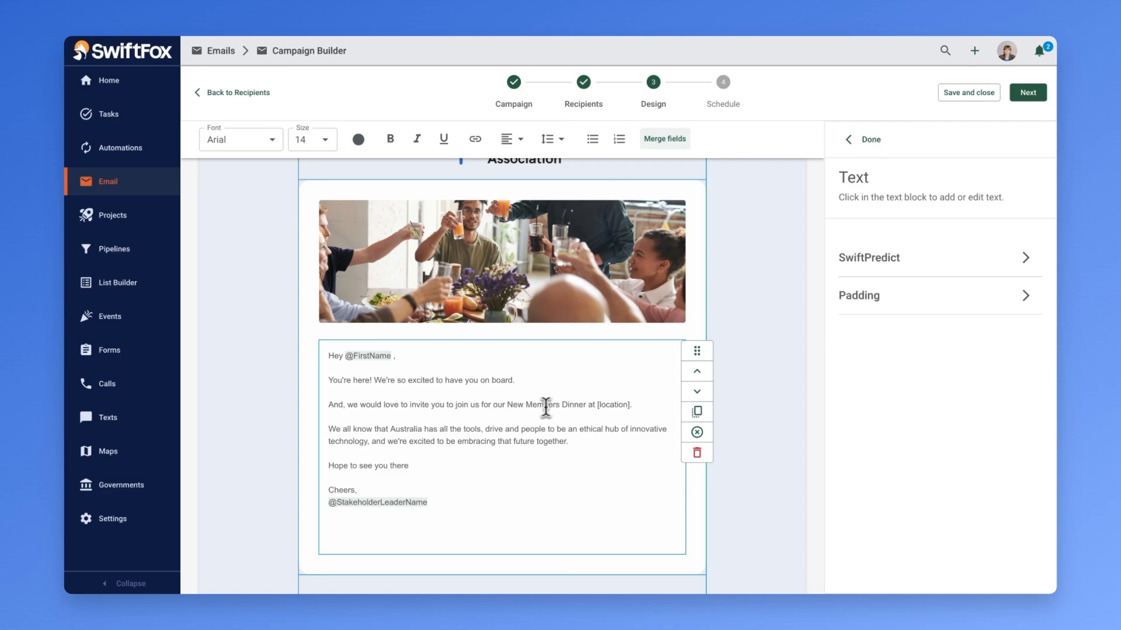
left_click(864, 139)
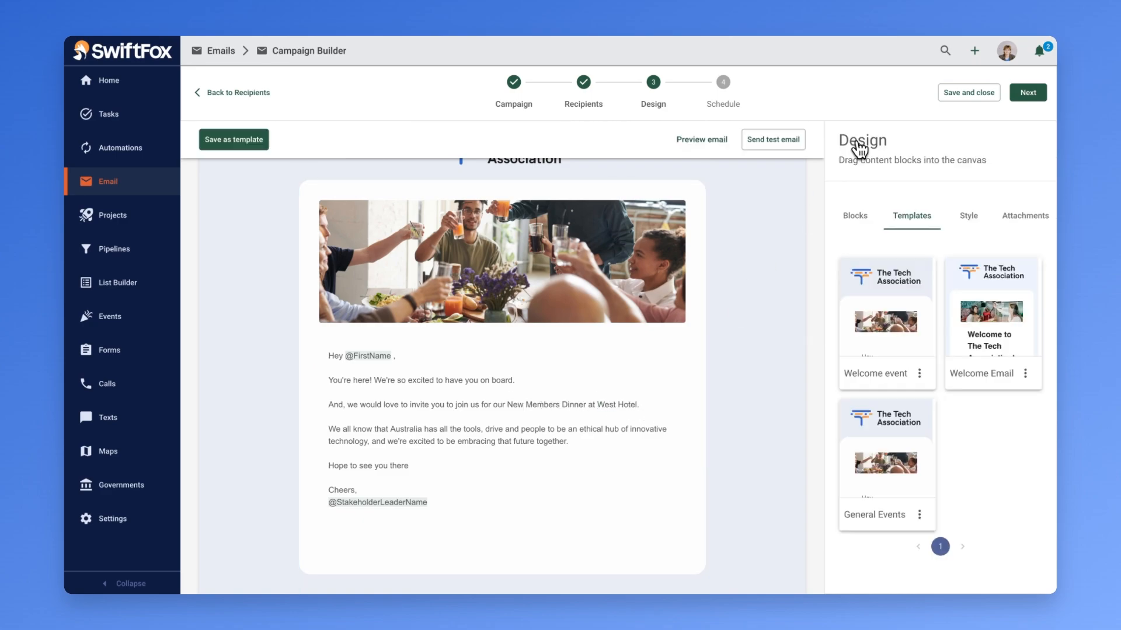
- Add an RSVP link button below the invitation text and label it "Click here to RSVP"
left_click(856, 219)
left_click_drag(1000, 268, 423, 607)
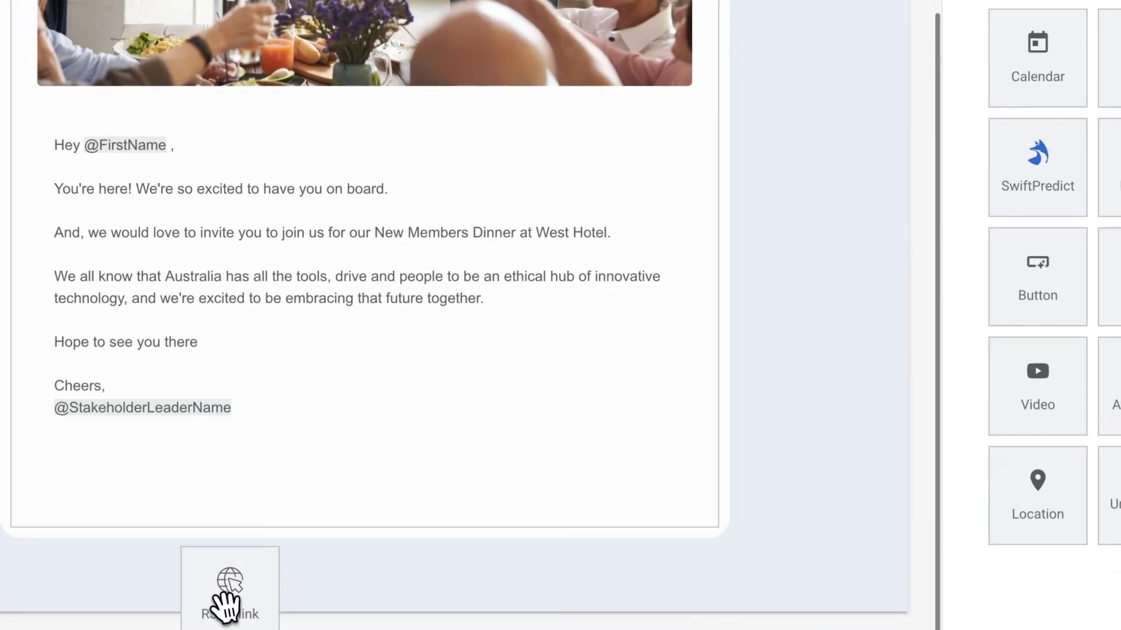
left_click_drag(226, 607, 342, 492)
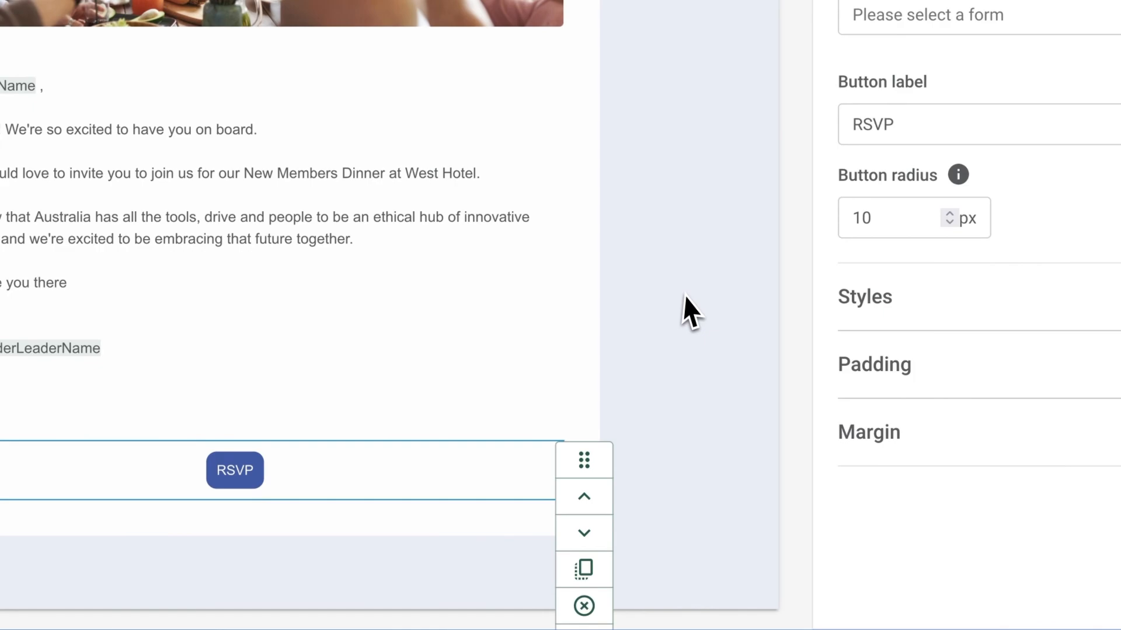
double_click(929, 129)
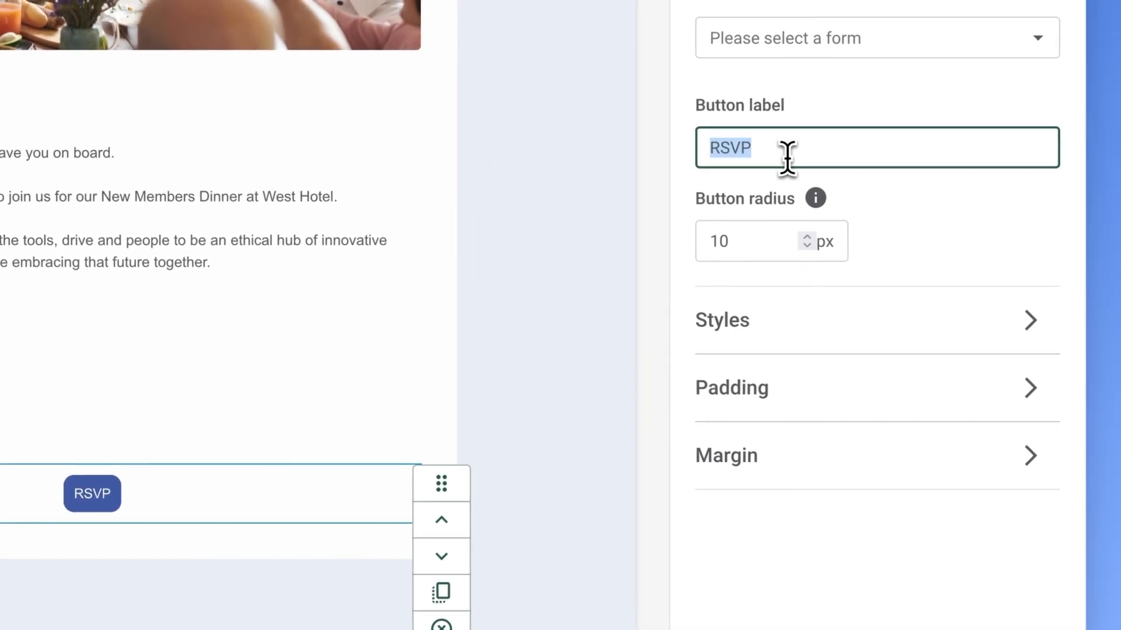
type("Click here to")
- Set the "Click here to RSVP" button's colour to the saved Swift Blue and finish editing the button
left_click(780, 321)
left_click(730, 579)
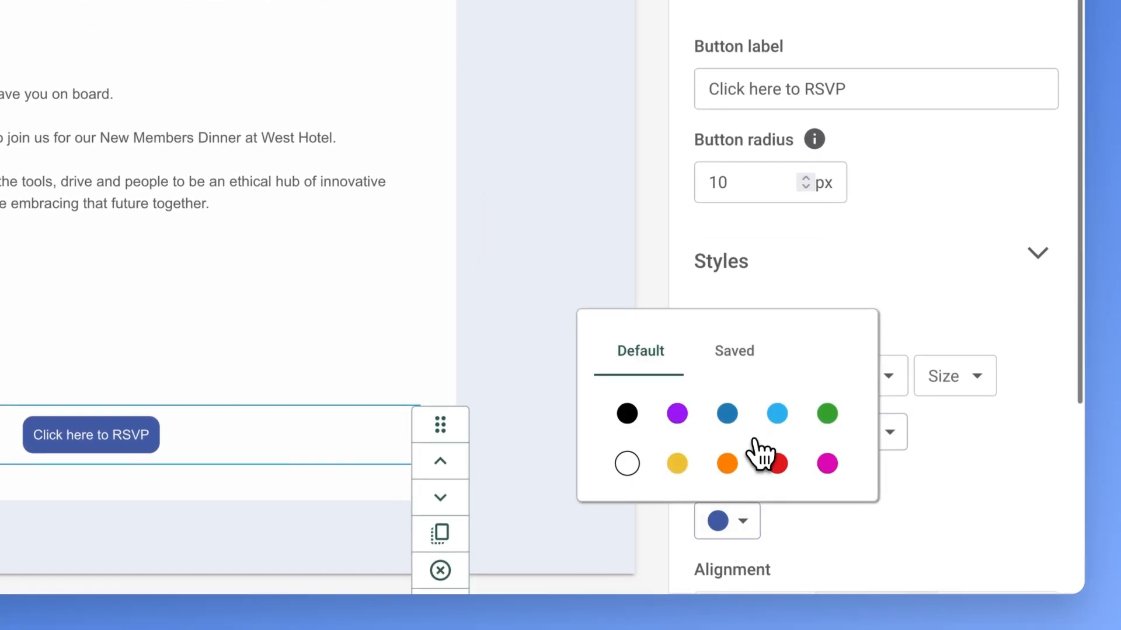
left_click(734, 410)
left_click(723, 161)
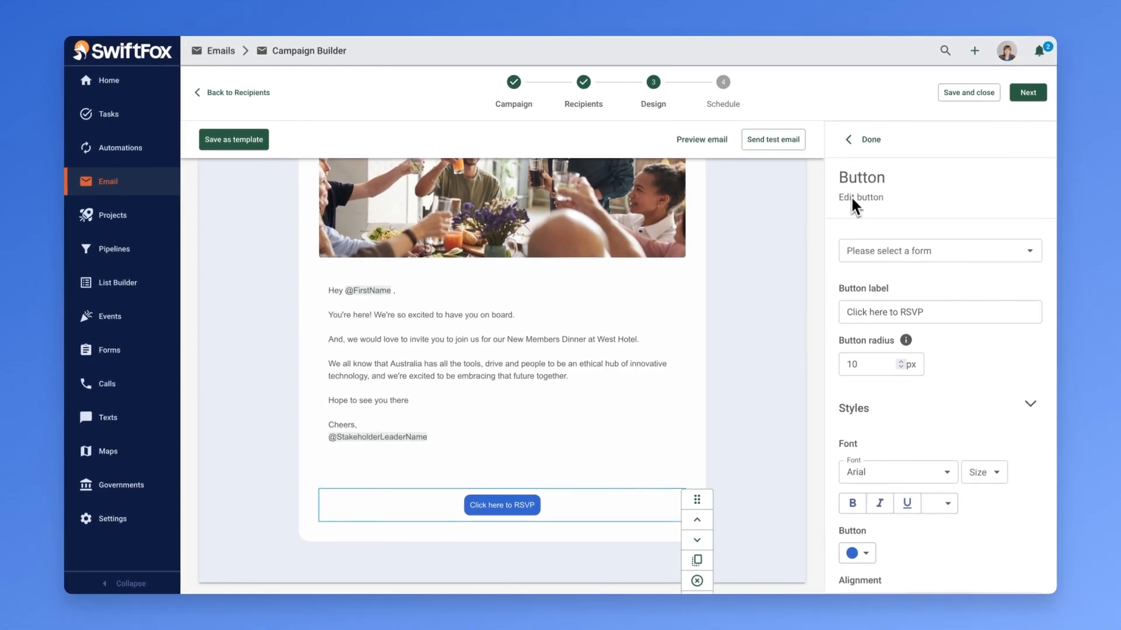
left_click(793, 56)
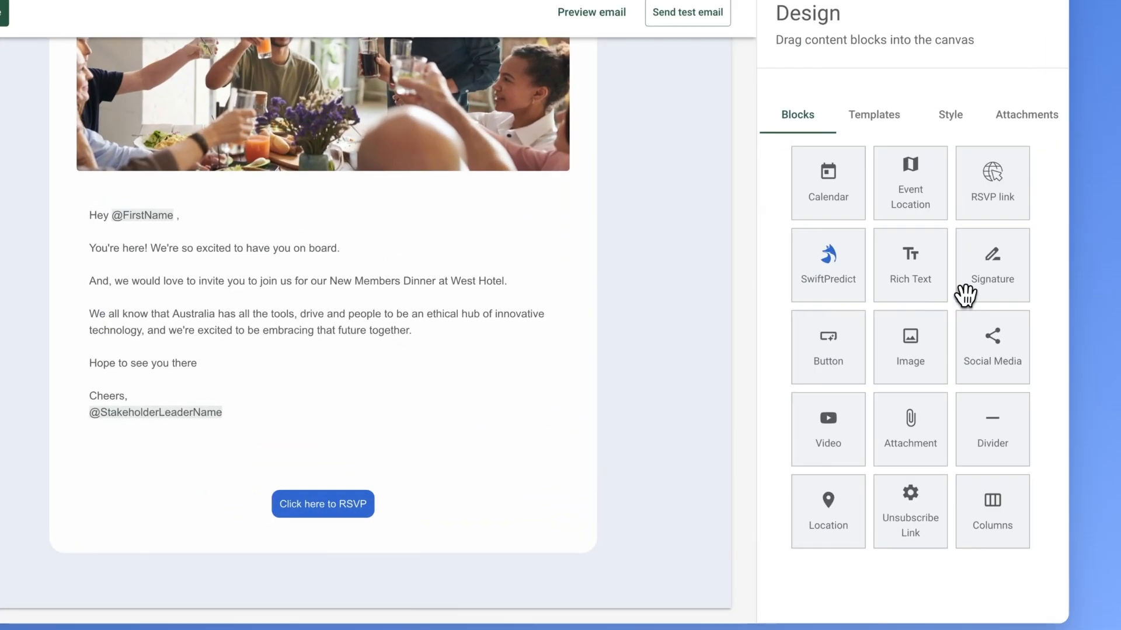
- Add a Social Media block and an Unsubscribe link at the end of the email, below the RSVP button
left_click_drag(980, 327, 317, 583)
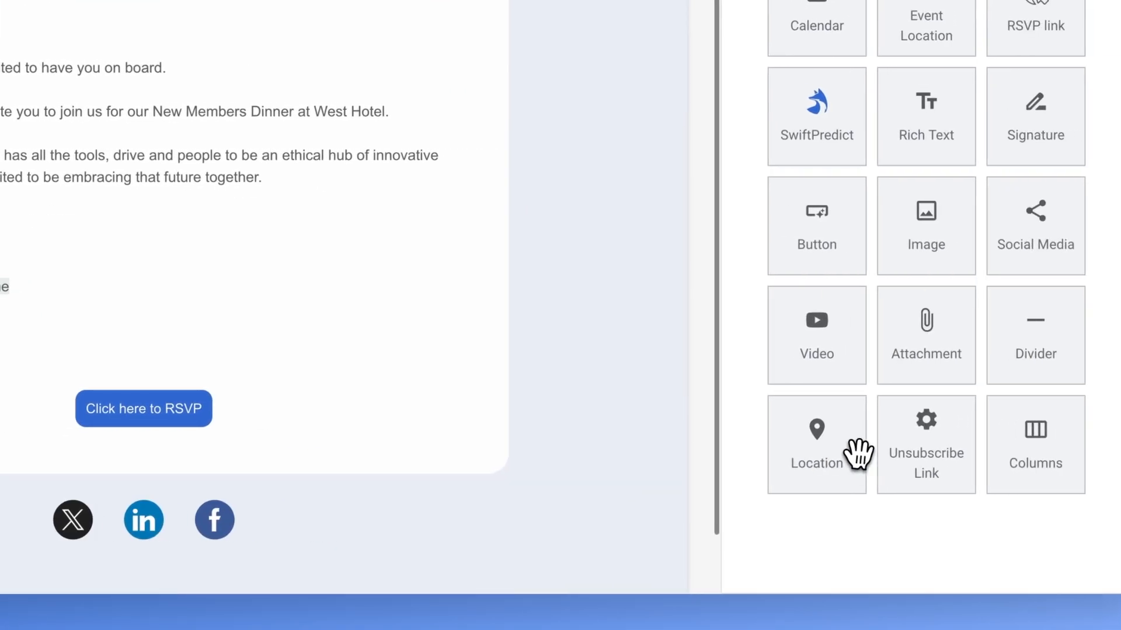
left_click_drag(858, 454, 151, 499)
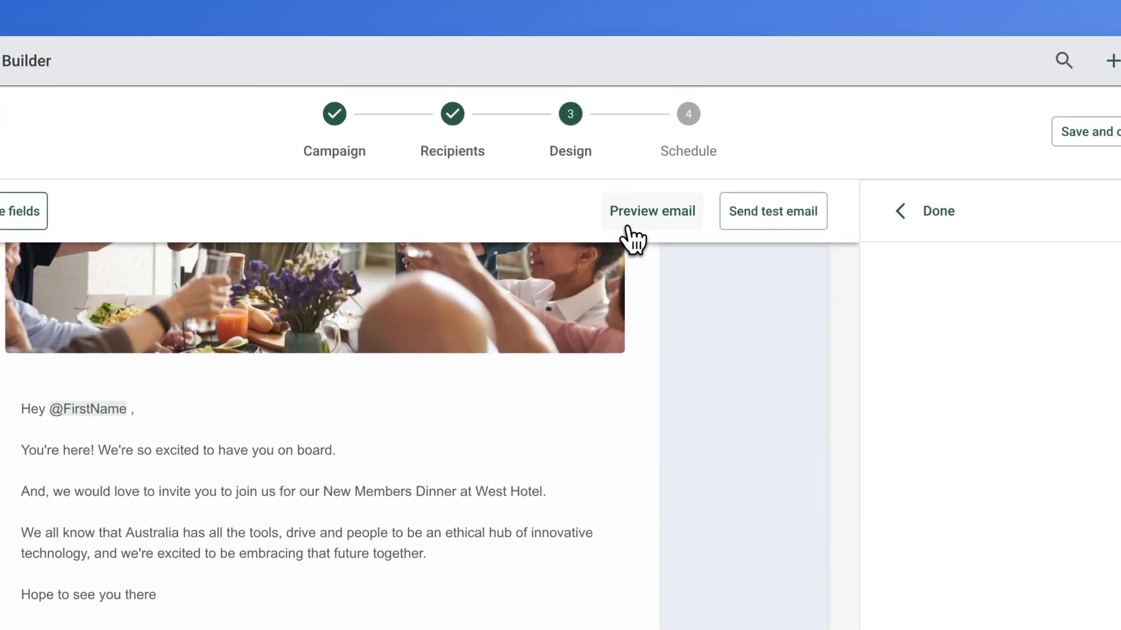
- Preview the email with its merge fields filled in for one of the contacts
left_click(628, 229)
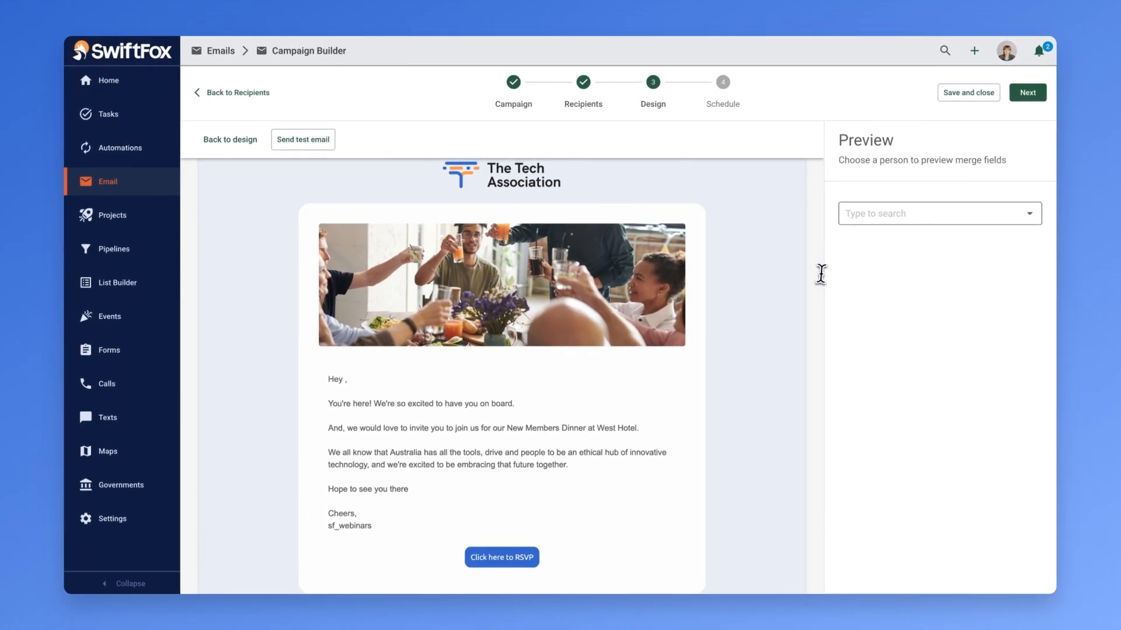
left_click(985, 211)
type("av")
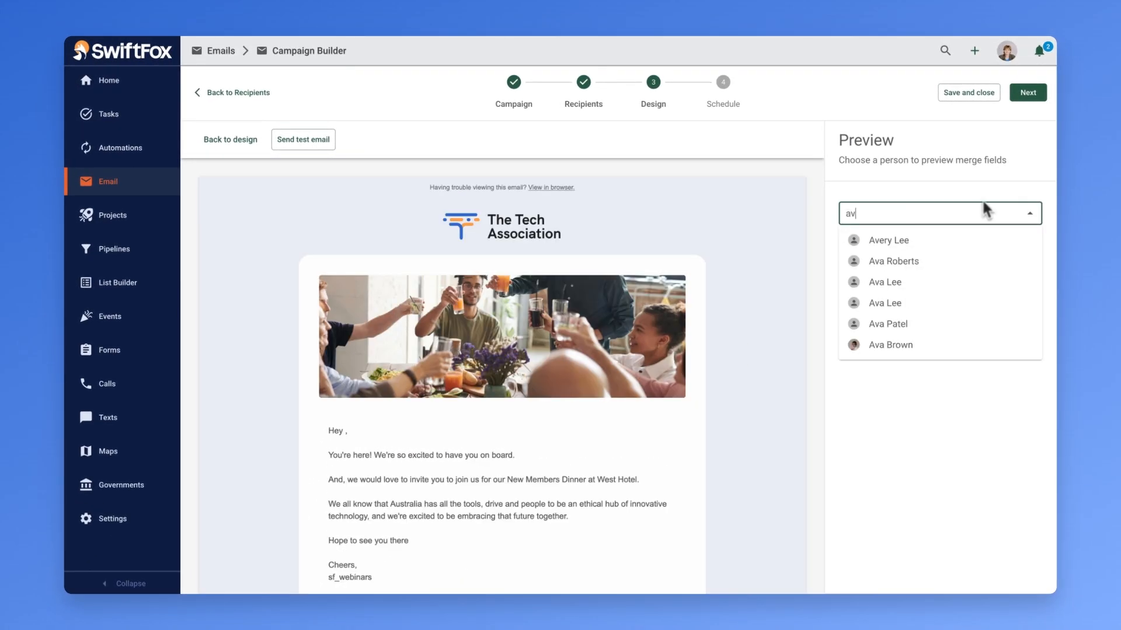
left_click(937, 345)
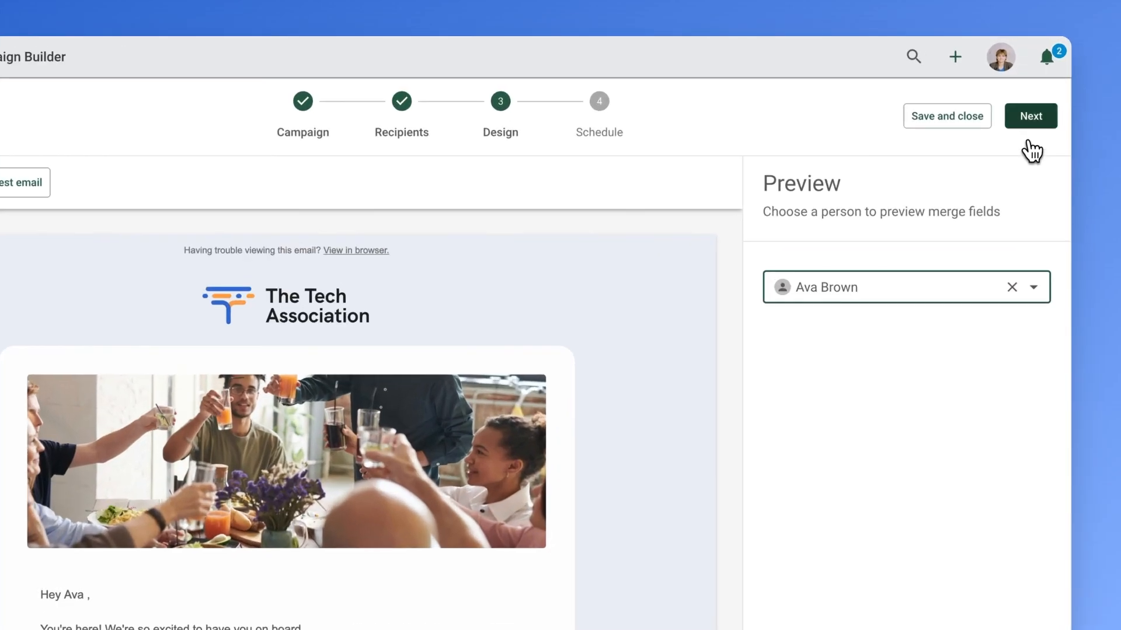
- Finish the invitation email's design stage and send the campaign immediately to the invited contacts
left_click(1028, 92)
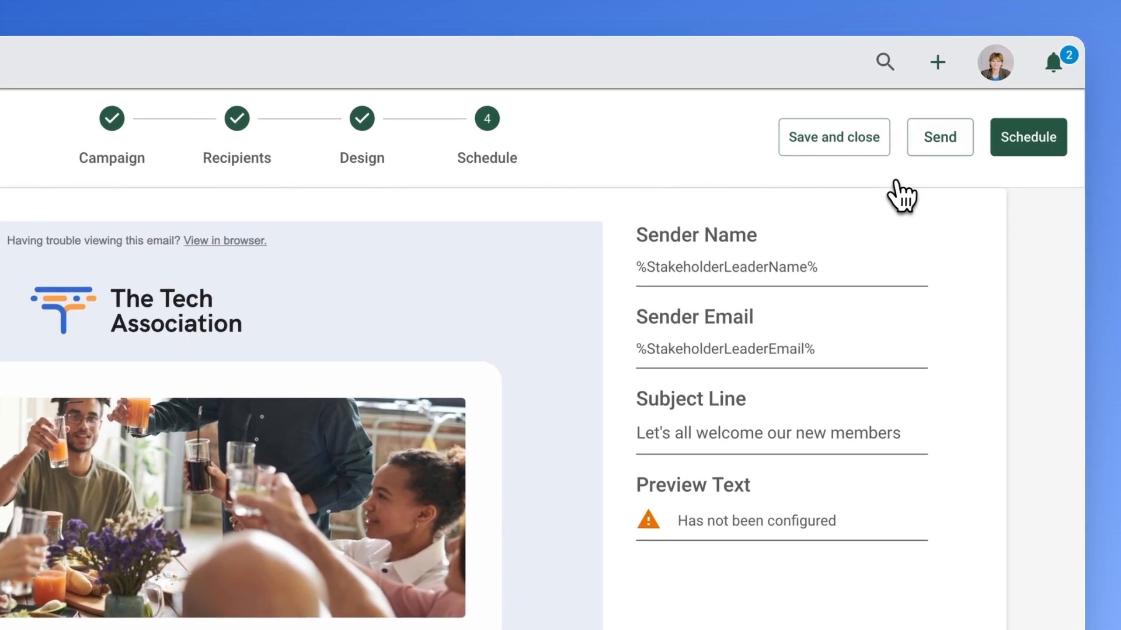
left_click(921, 146)
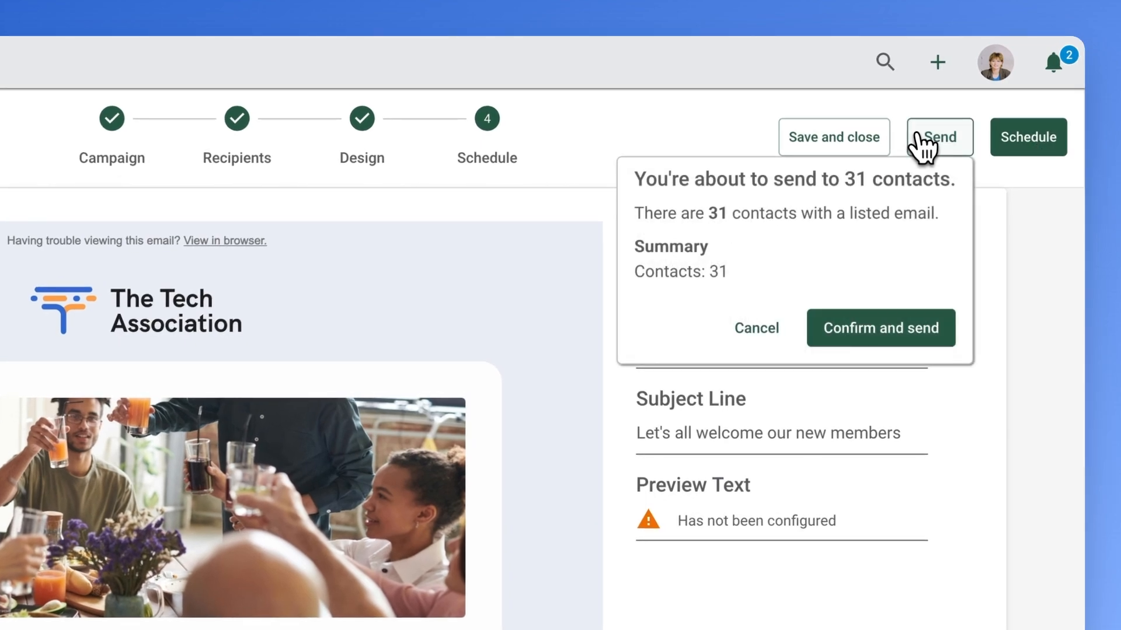
left_click(901, 337)
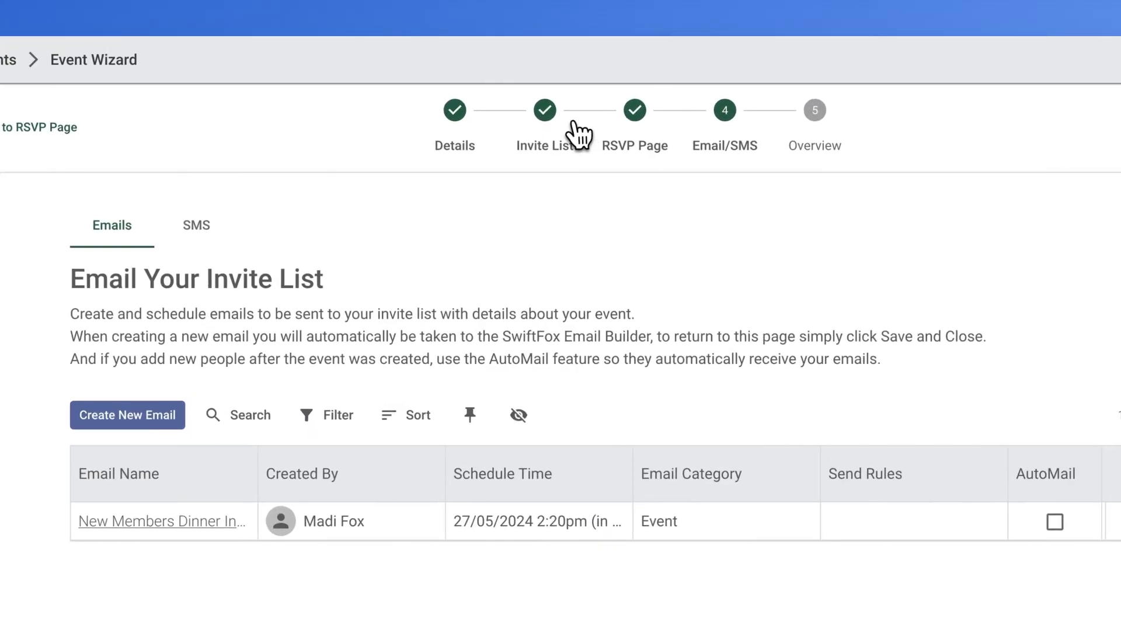
- Return to the event's invite list and try setting up a filter on the stakeholder field
left_click(575, 89)
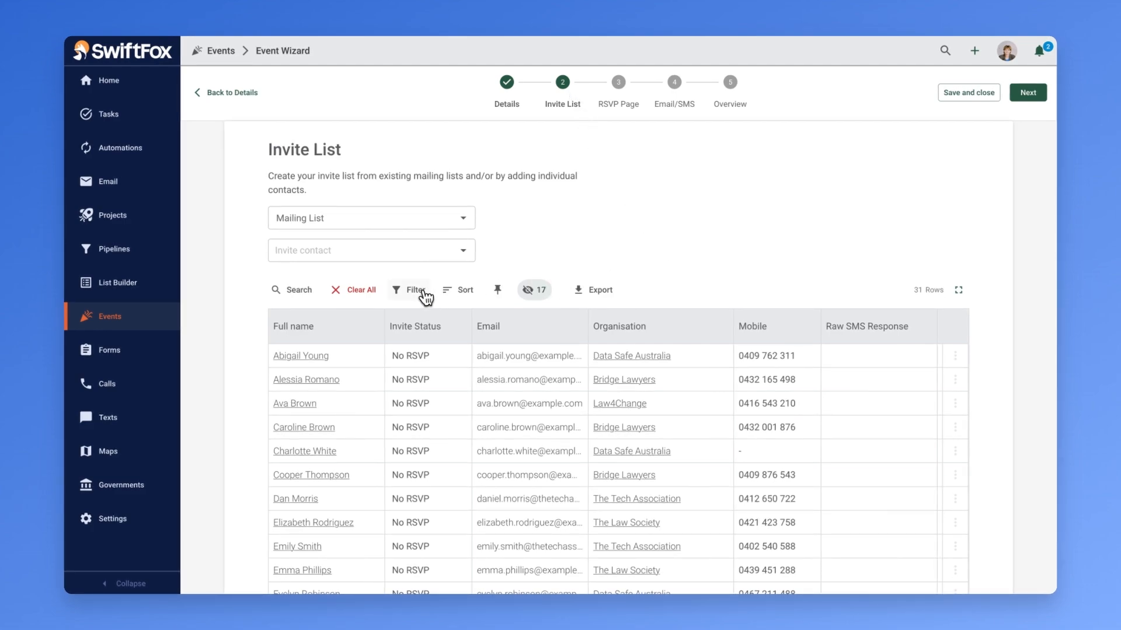
left_click(412, 292)
left_click(447, 342)
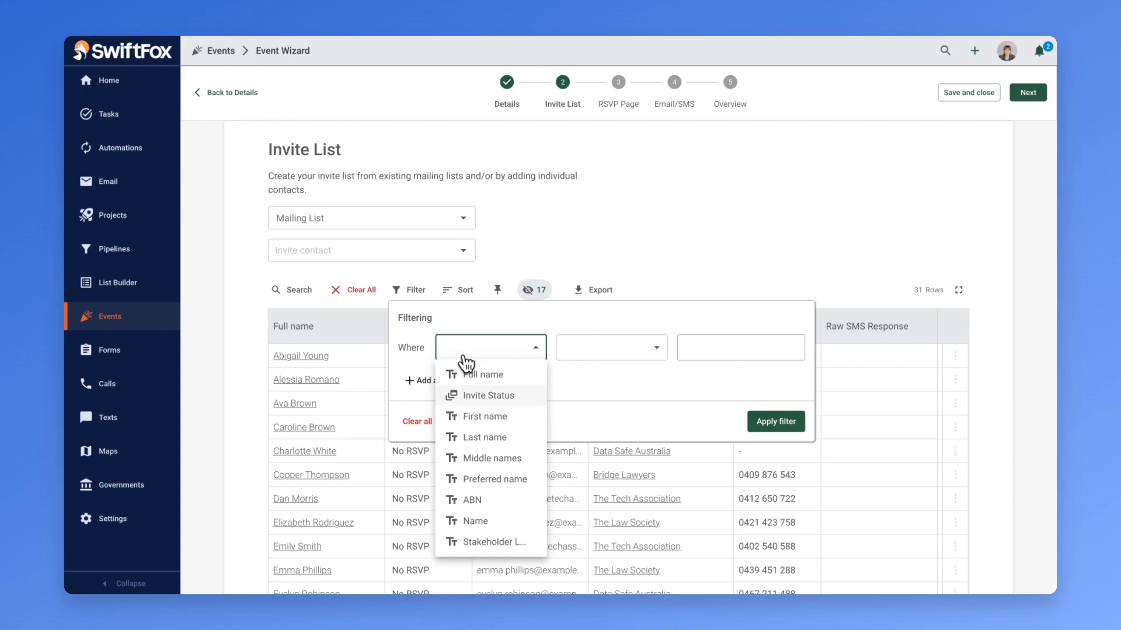
left_click(503, 541)
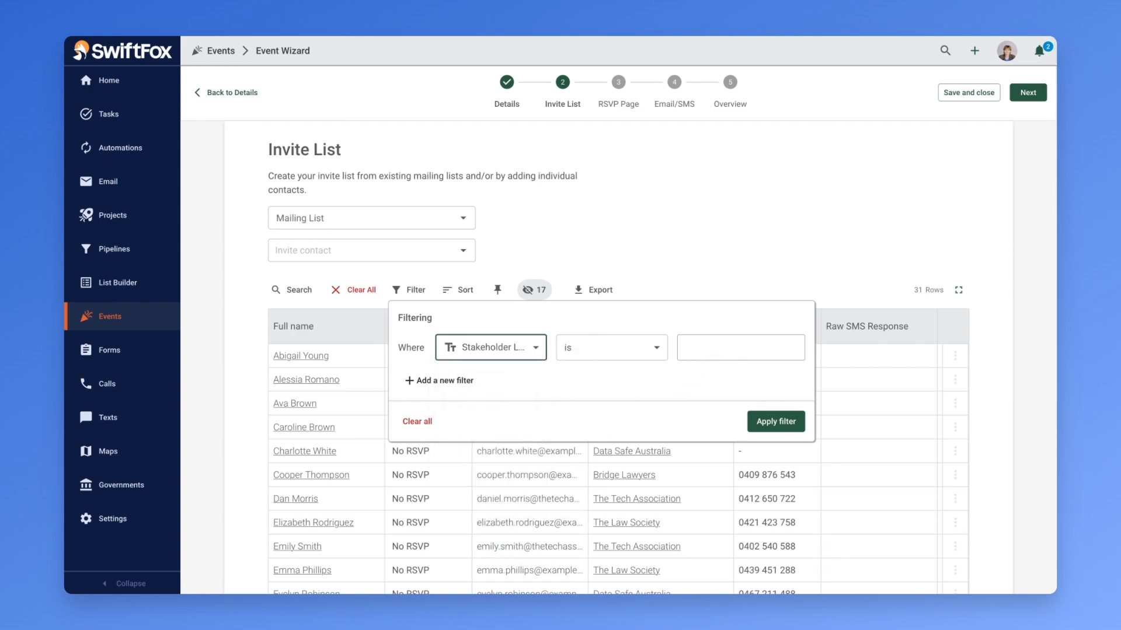
left_click(680, 281)
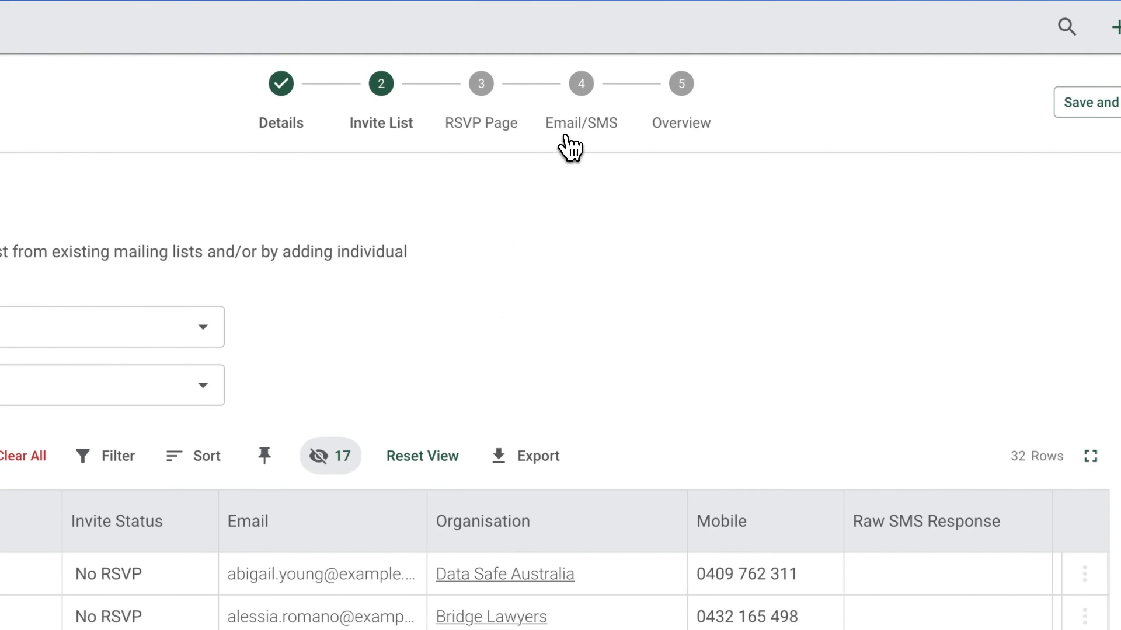
- Go to the event's Email/SMS stage and try enabling AutoMail for the invitation email, cancelling at the confirmation
left_click(569, 146)
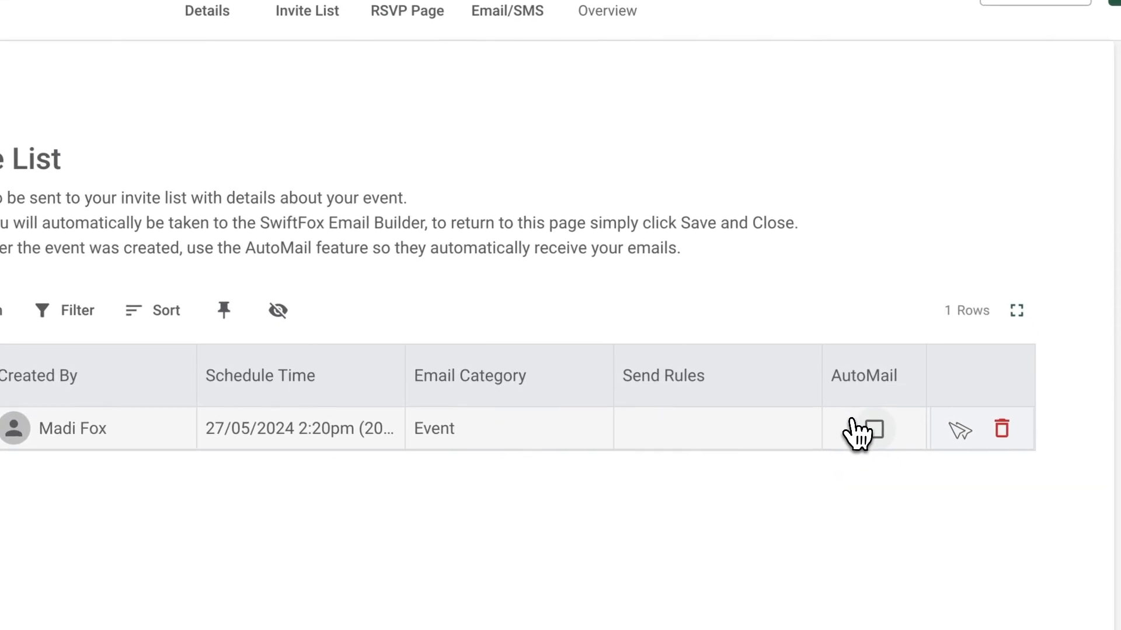
left_click(871, 430)
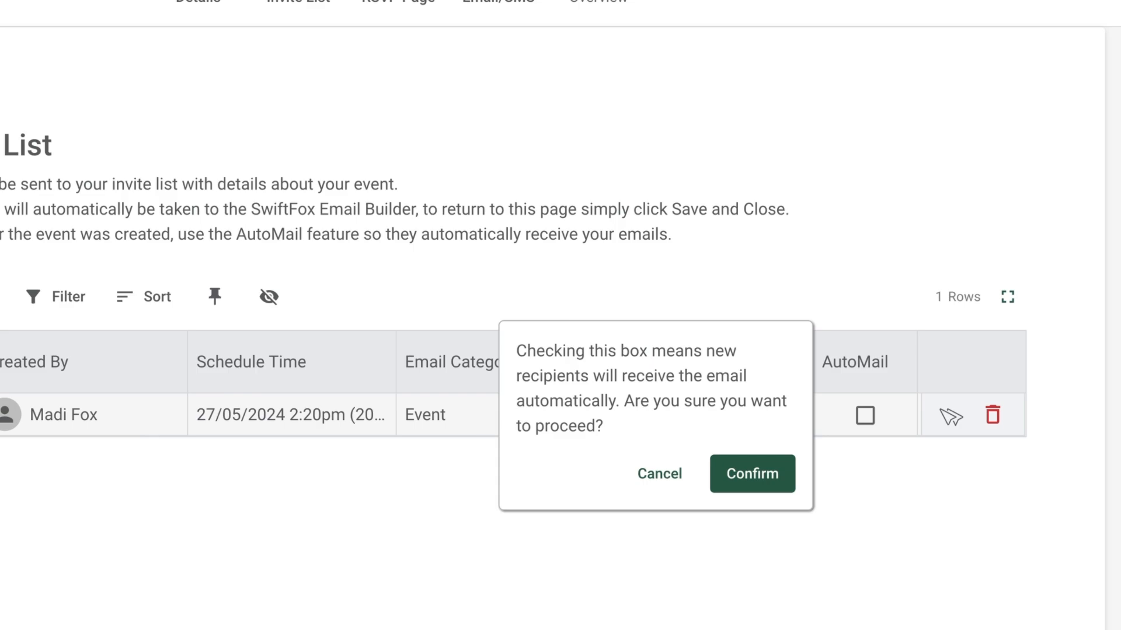
left_click(656, 471)
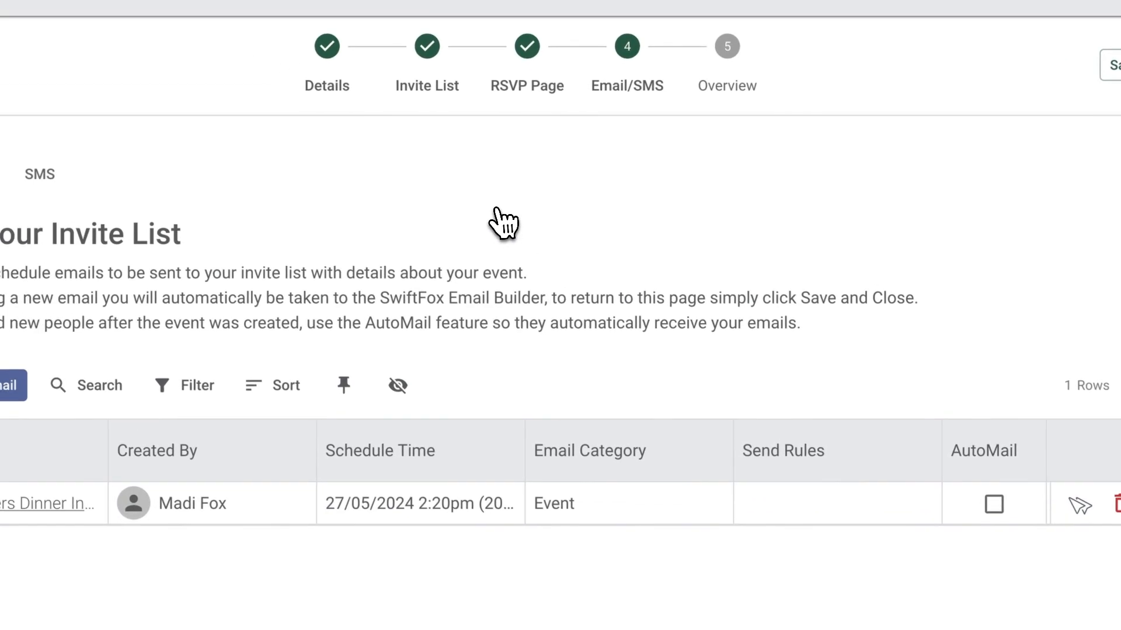
- In the invite list, set the invite status of the Gmail-address invitee without an organisation to Attending
left_click(299, 1)
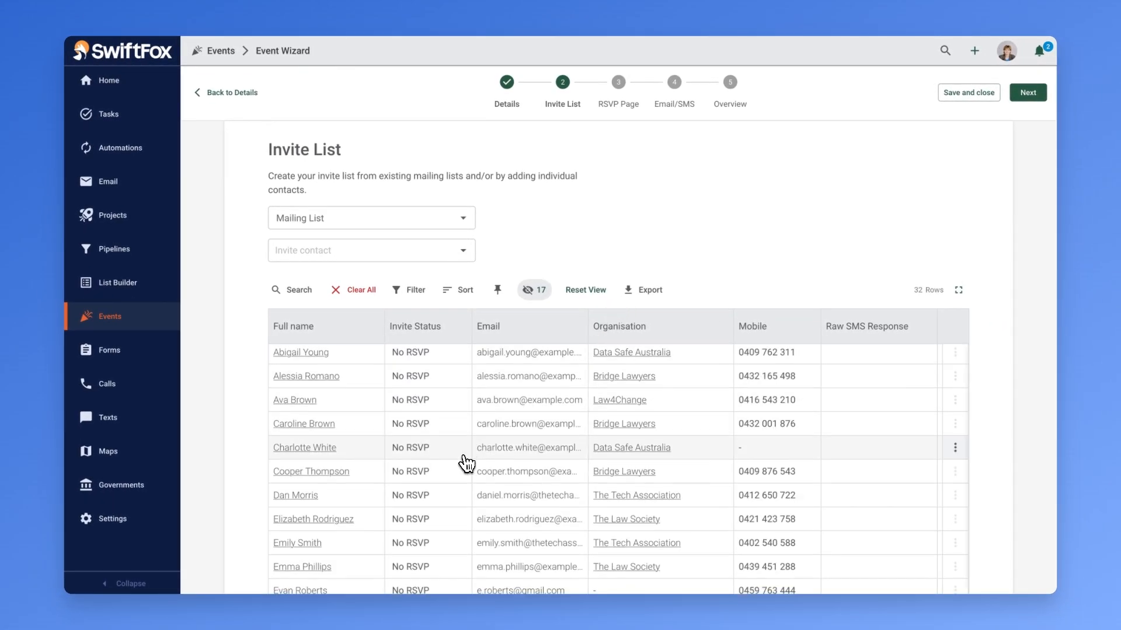
scroll(459, 464, "down", 3)
left_click(445, 506)
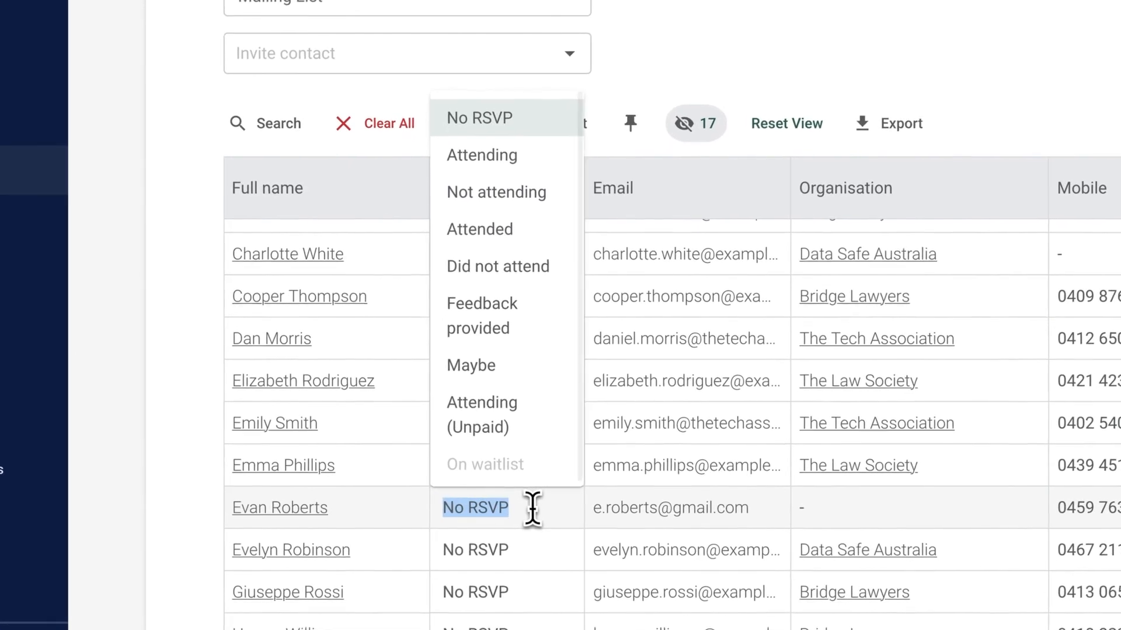
left_click(524, 164)
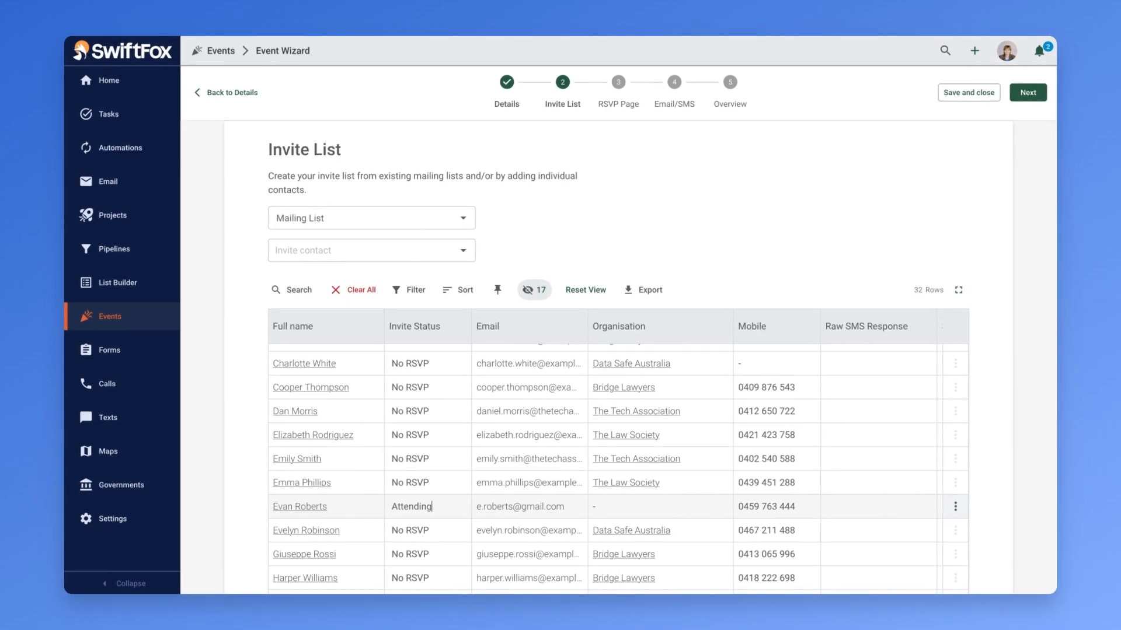
- Filter the invite list to contacts whose Invite Status is Maybe
left_click(412, 291)
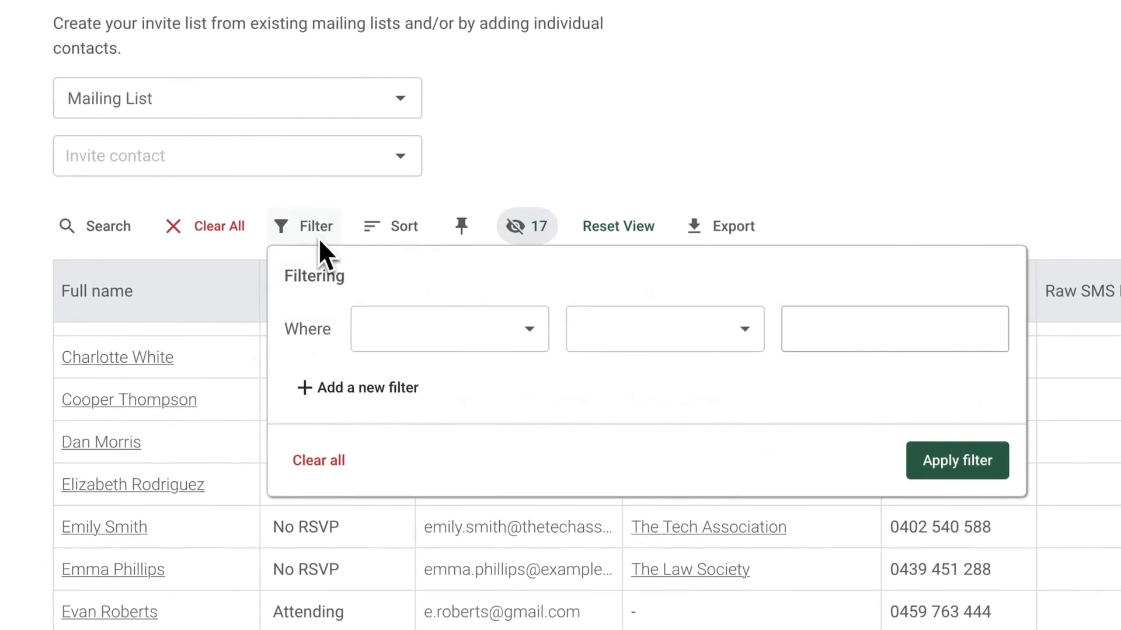
left_click(412, 314)
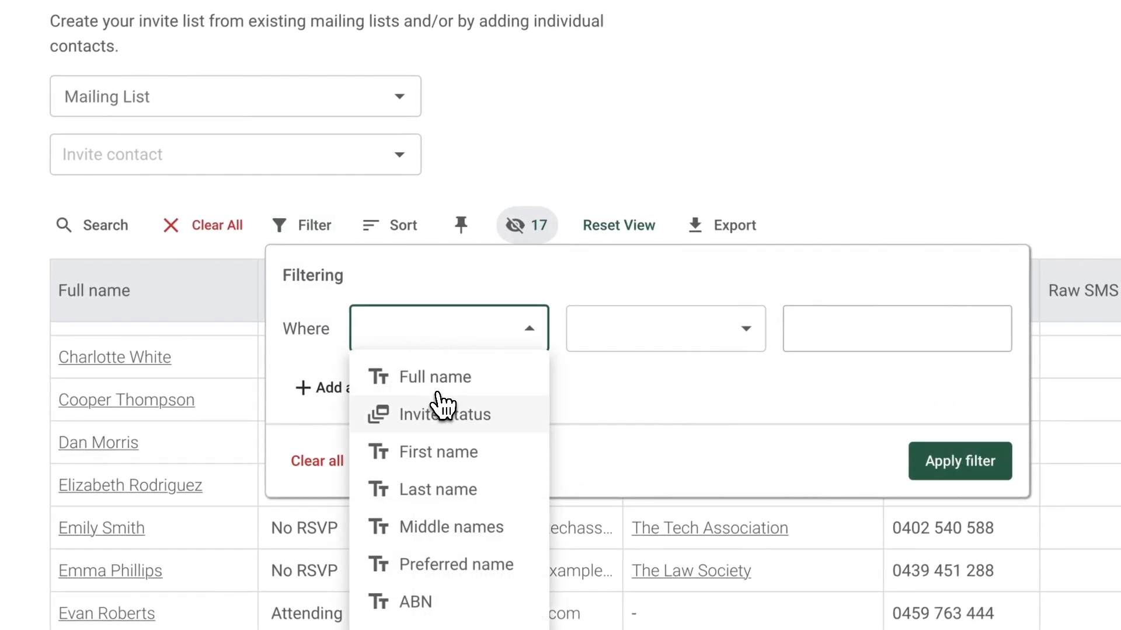
left_click(461, 414)
left_click(844, 339)
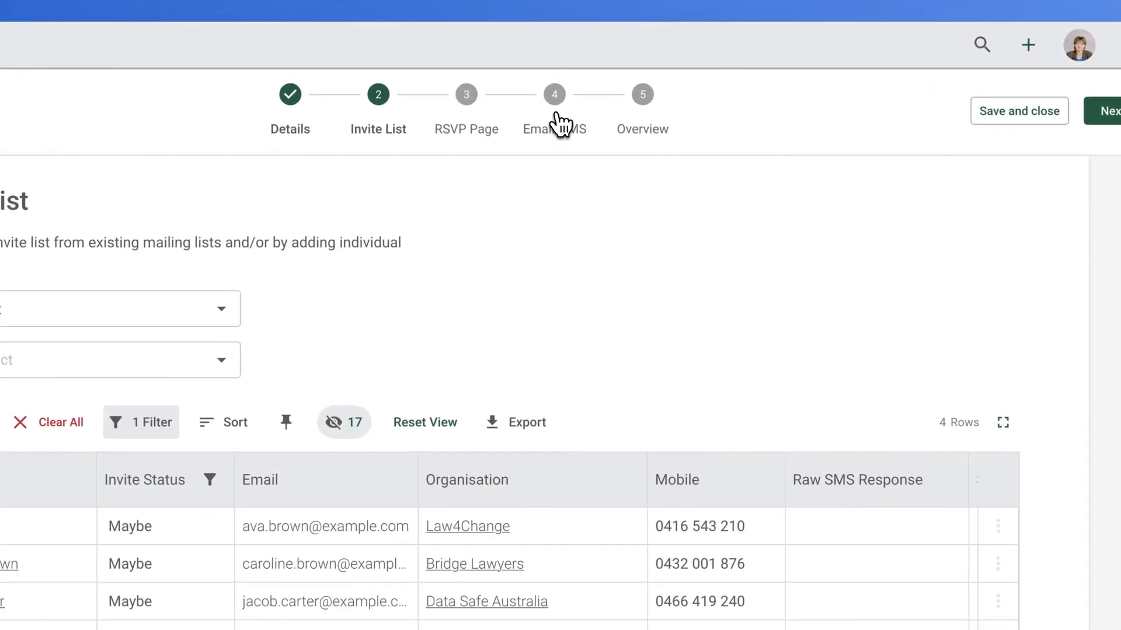
- Clone the New Members Dinner invitation email in the event's Email/SMS stage
left_click(671, 83)
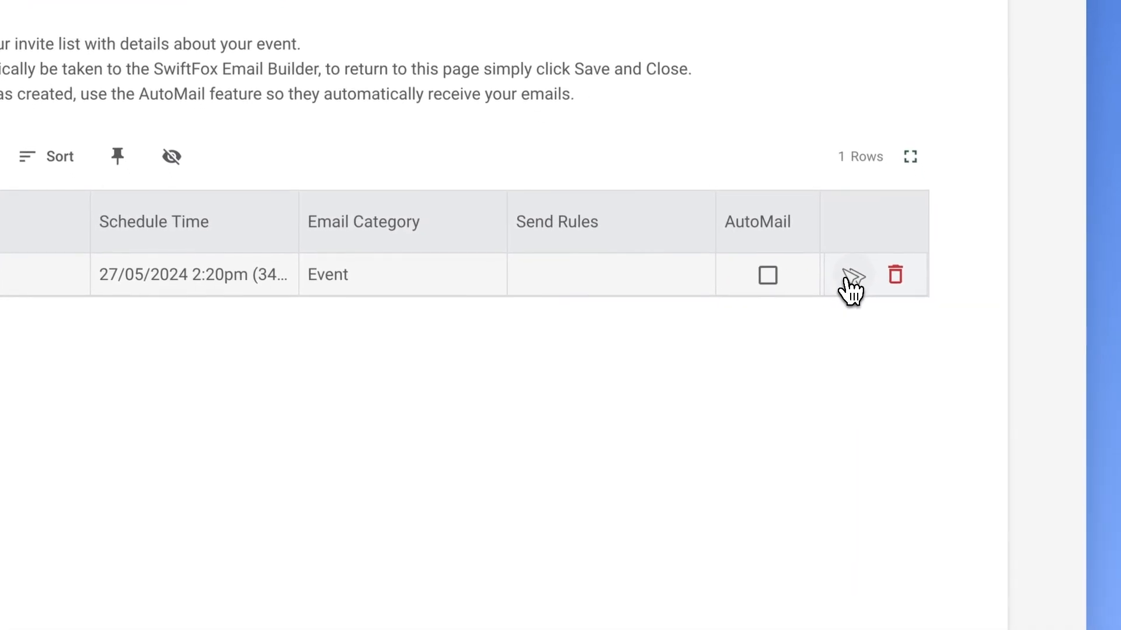
left_click(847, 279)
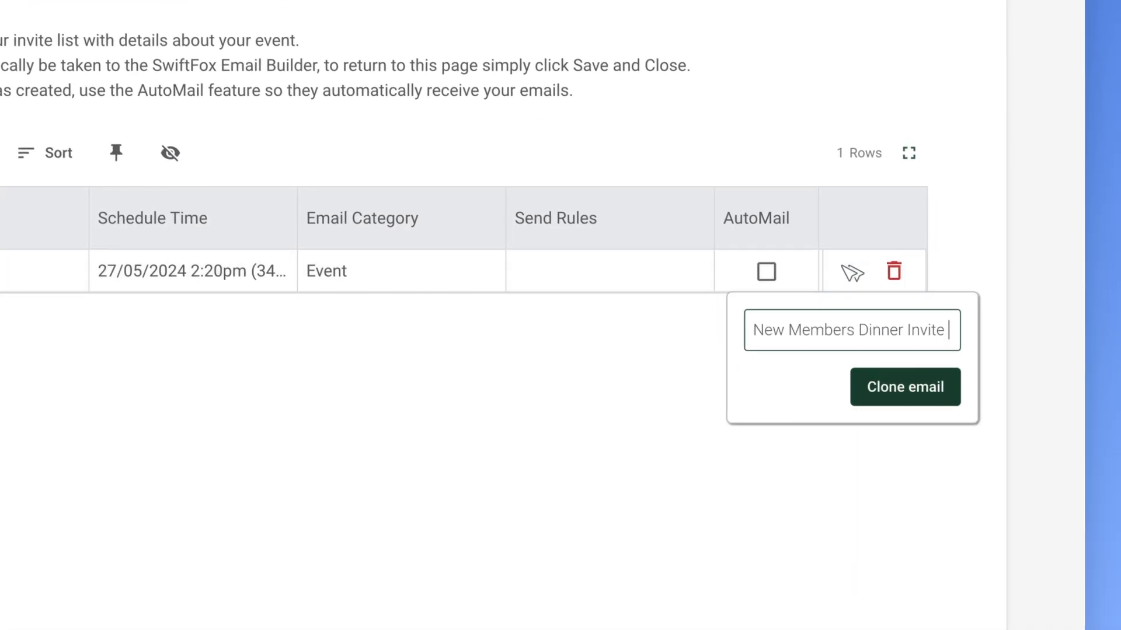
left_click(905, 387)
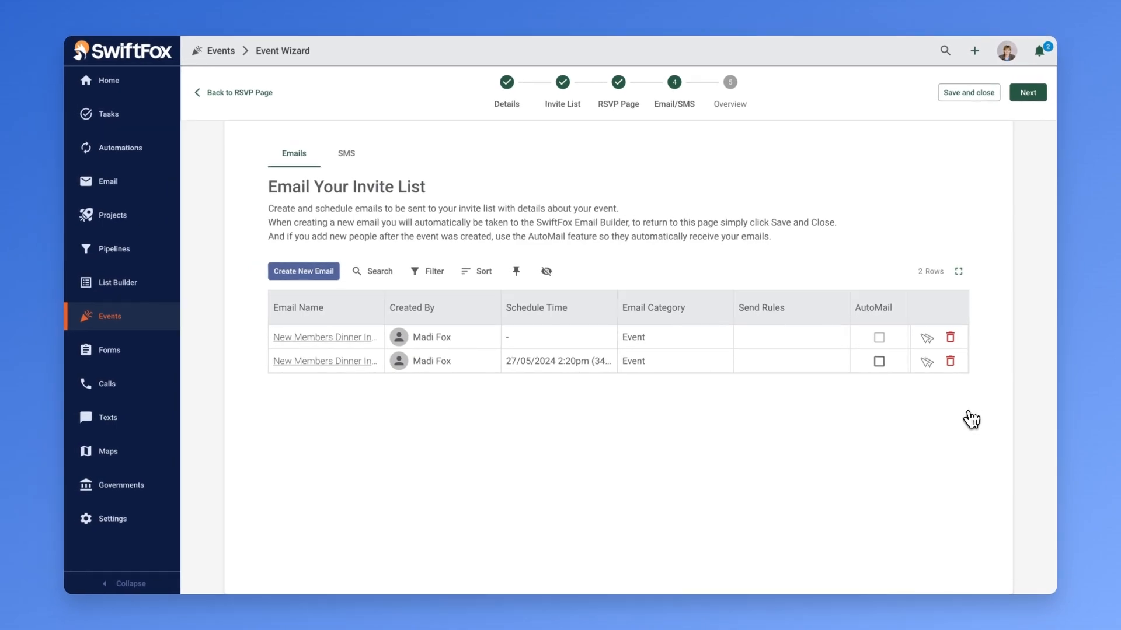
- Open the cloned invitation email's campaign details and set its send rules to Maybe
left_click(363, 340)
scroll(409, 379, "down", 1)
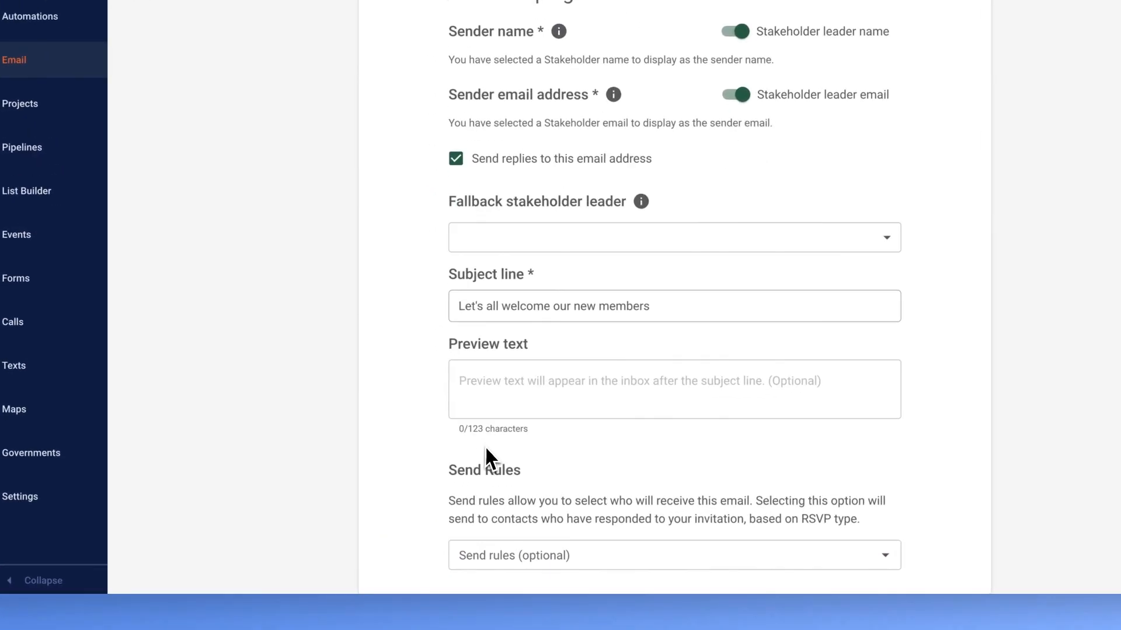
left_click(499, 563)
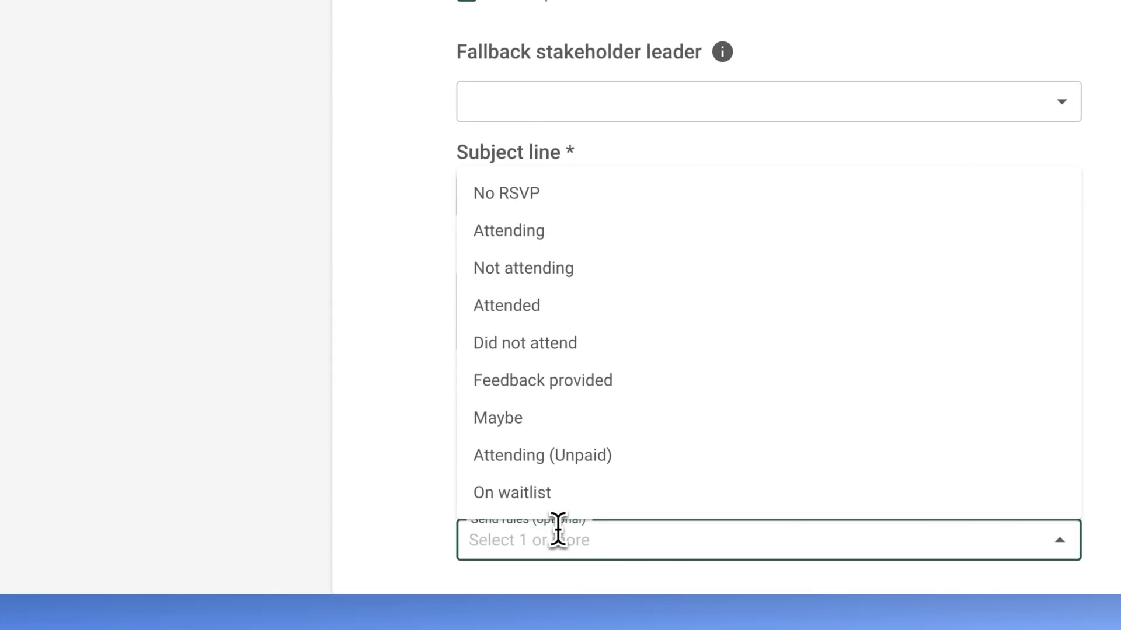
left_click(519, 414)
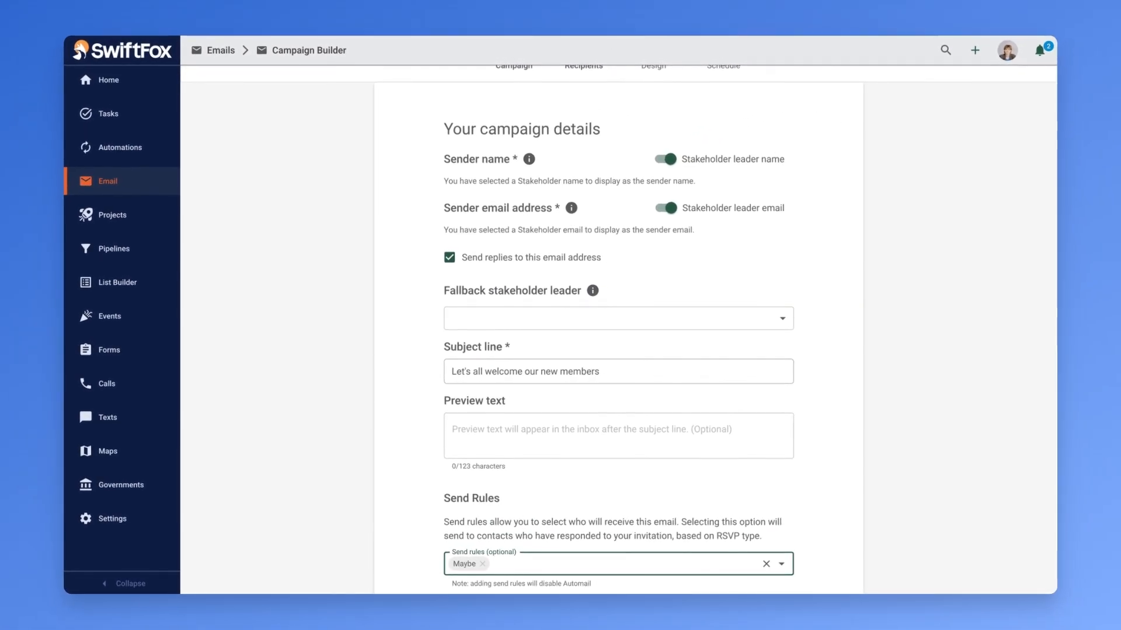
- Schedule the cloned email campaign for 28/05/2024 at 02:45 PM in the Australia/Sydney time zone
scroll(533, 450, "up", 2)
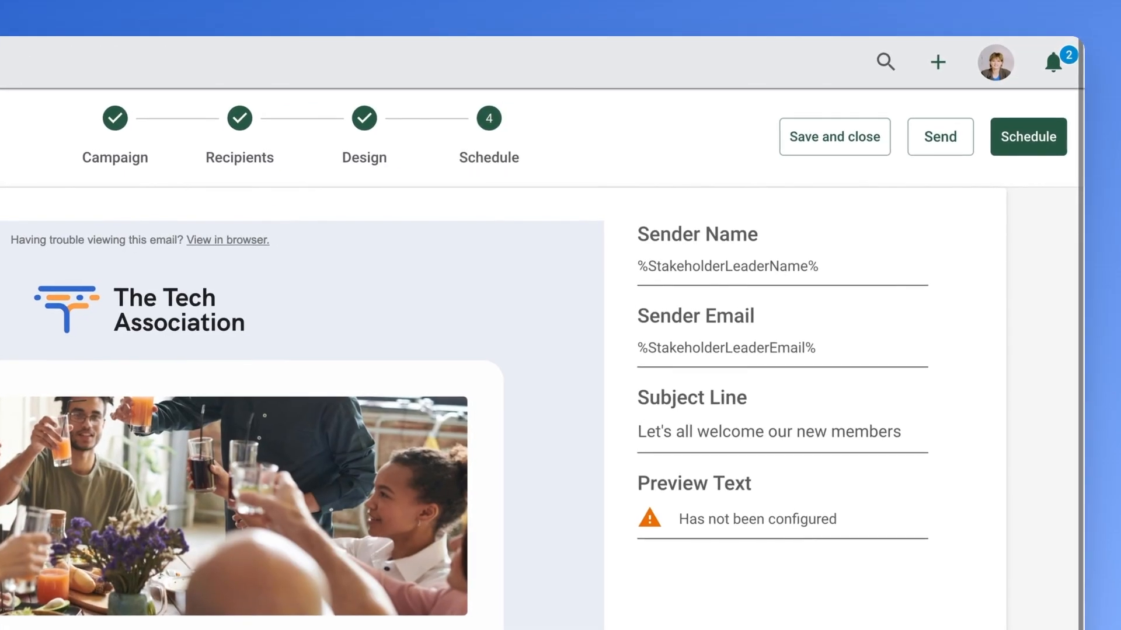
left_click(786, 242)
left_click(707, 536)
left_click(852, 246)
type("0245PM")
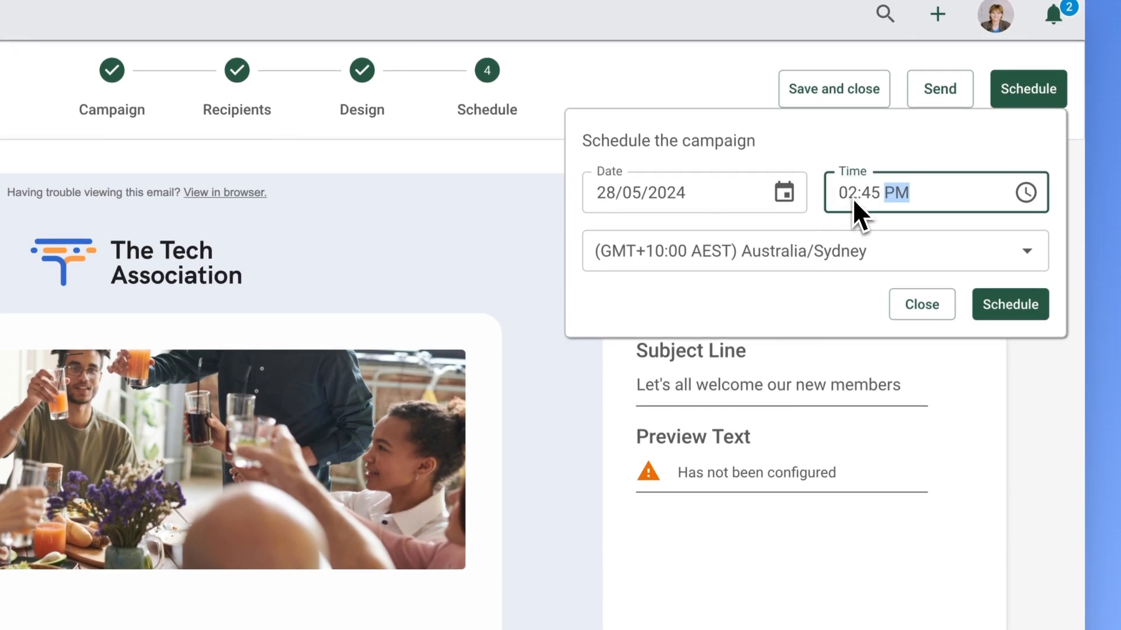
left_click(995, 356)
left_click(998, 304)
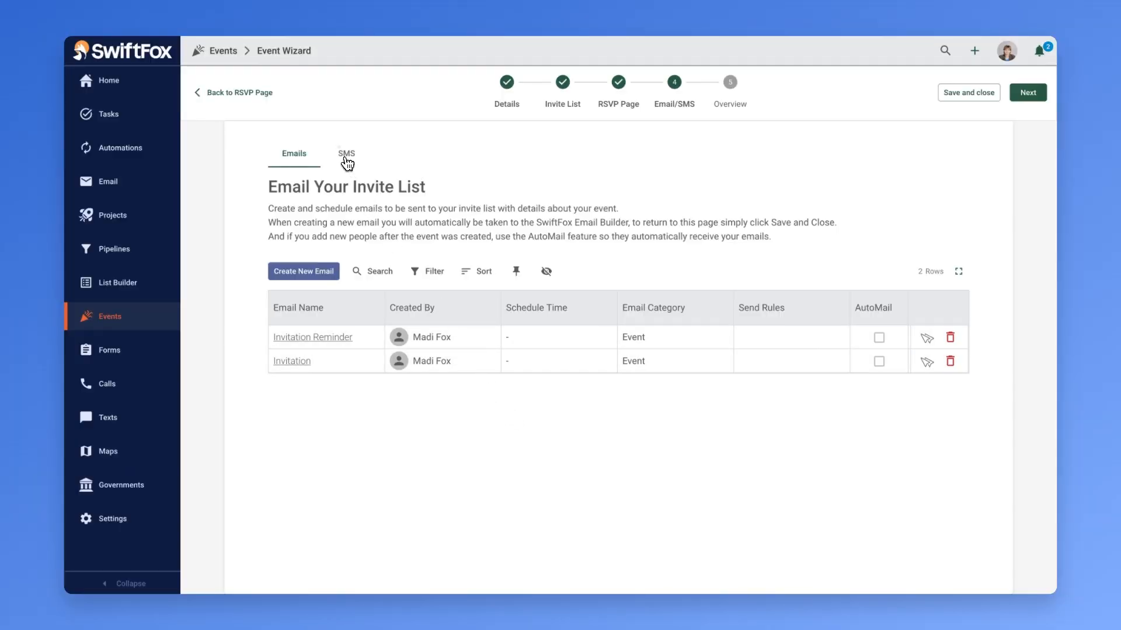
- Create an RSVP SMS for No RSVP invitees reading "Event is next Saturday, RSVP to secure your place! Reply yes or no to respond"
left_click(346, 155)
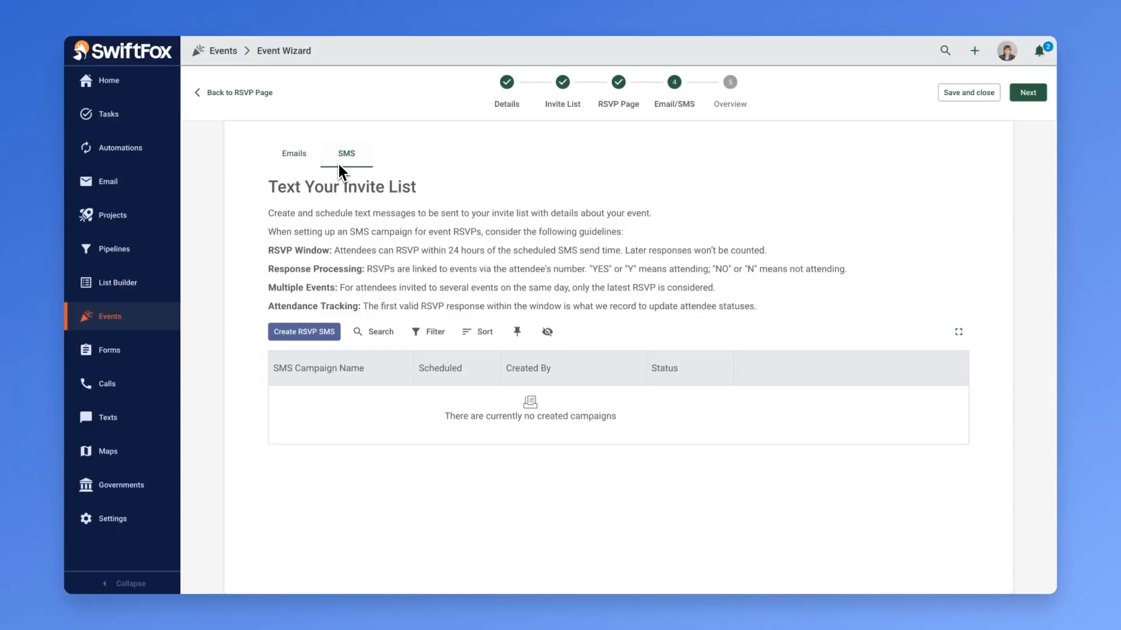
left_click(303, 331)
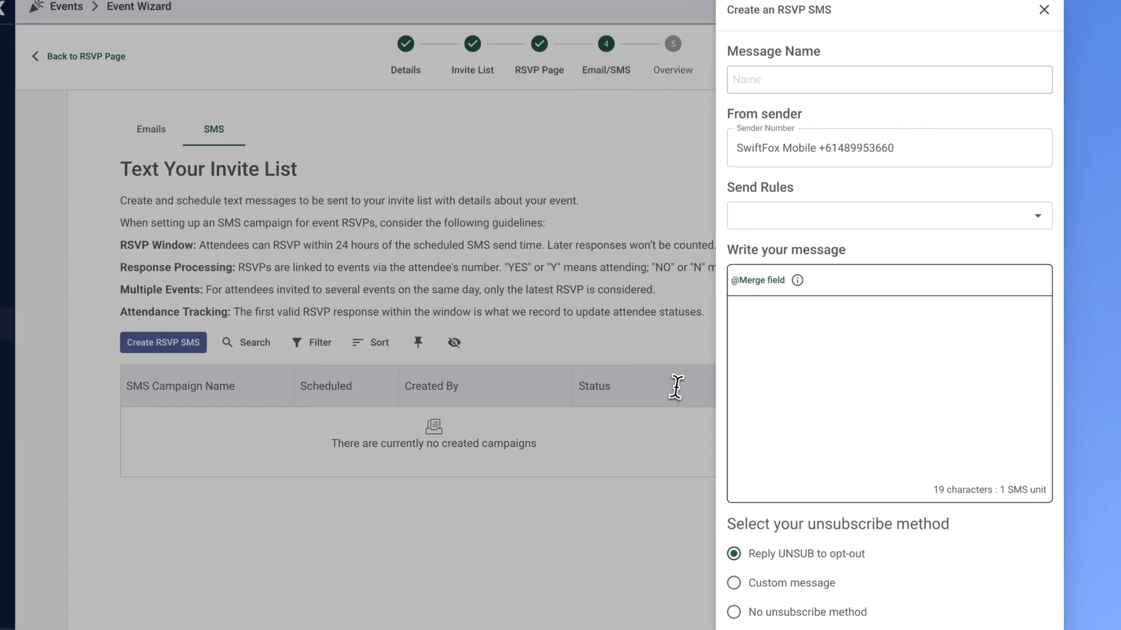
left_click(846, 342)
type("Event is next Saturday, RSVP to secure your place!")
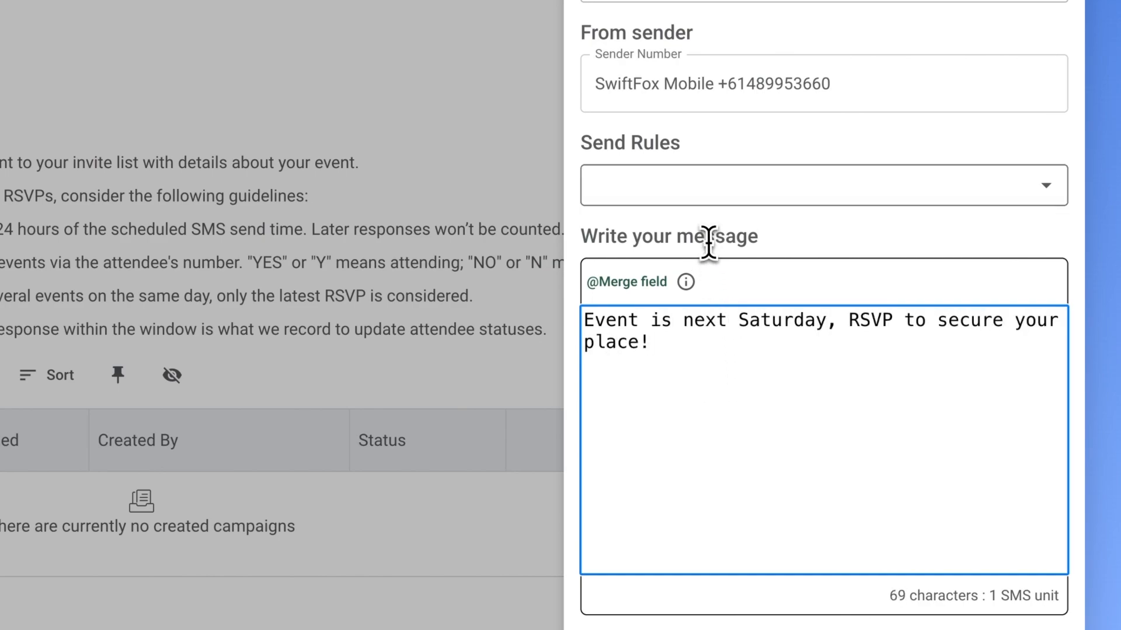
left_click(700, 186)
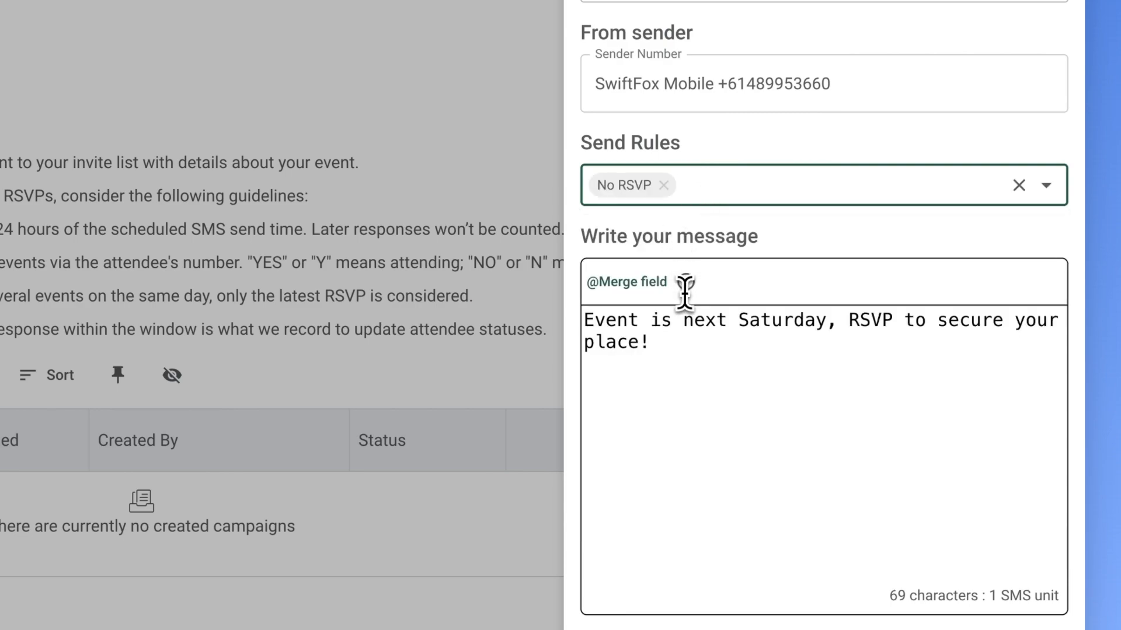
left_click(695, 353)
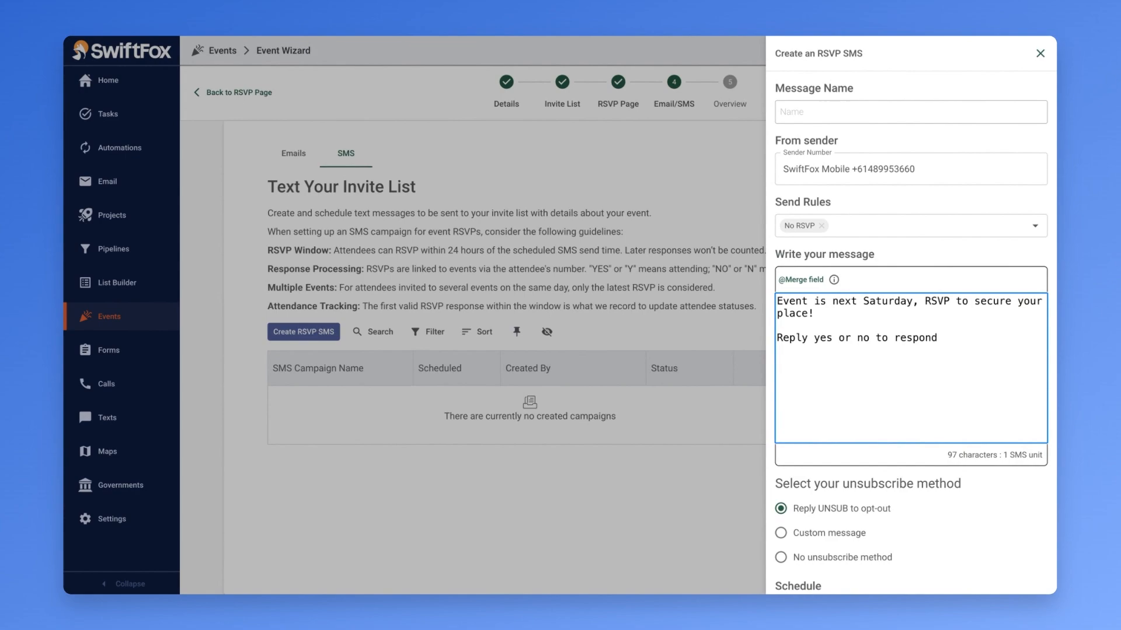
- Schedule the RSVP SMS for 21/05/2024 at 03:30 PM and finalise it
scroll(872, 397, "down", 2)
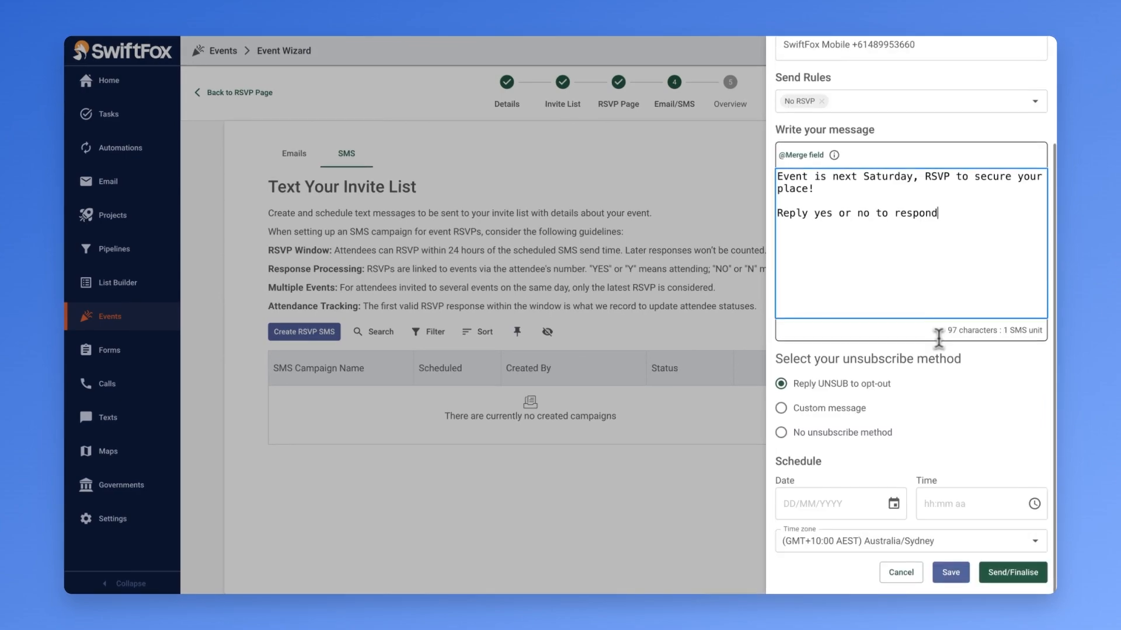
left_click(893, 503)
left_click(846, 424)
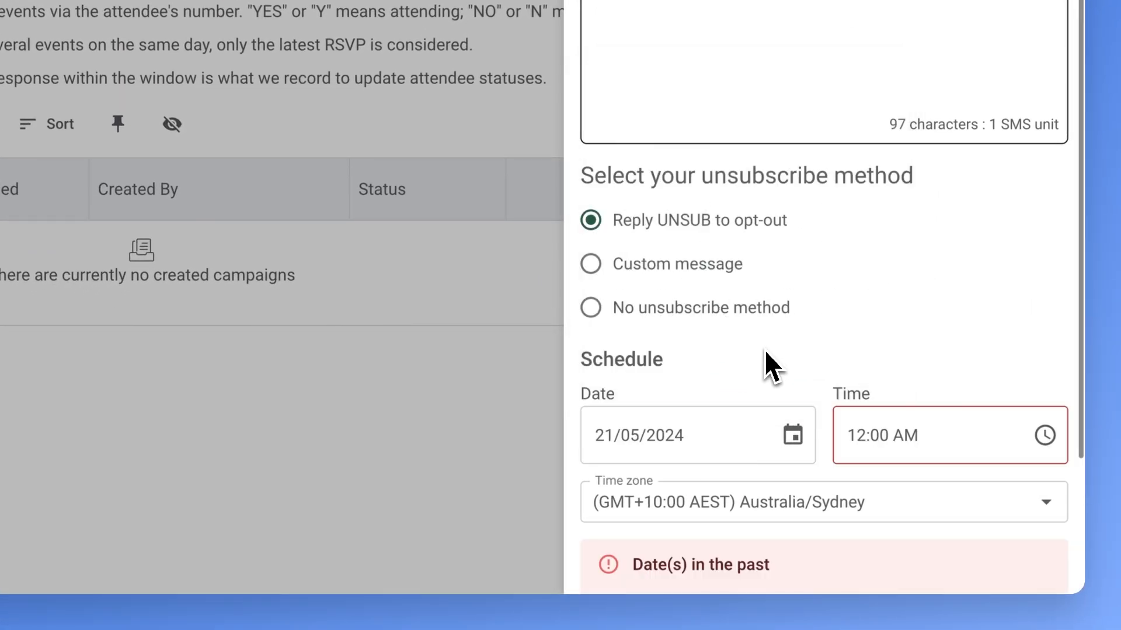
left_click(887, 438)
key("p")
key("Left")
key("Left")
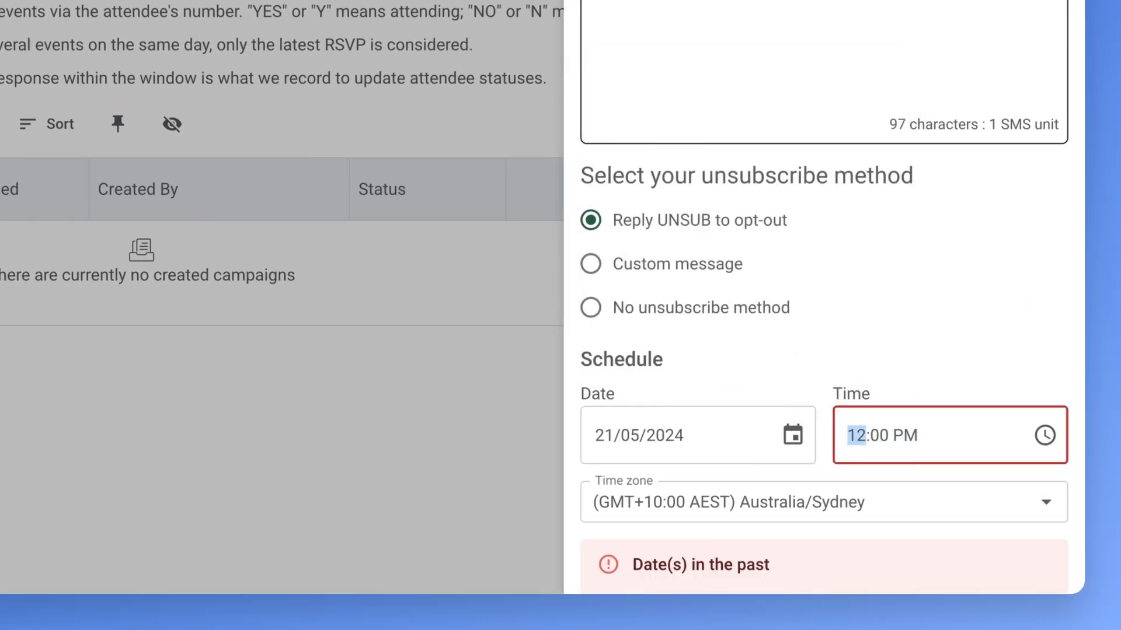
type("03:30")
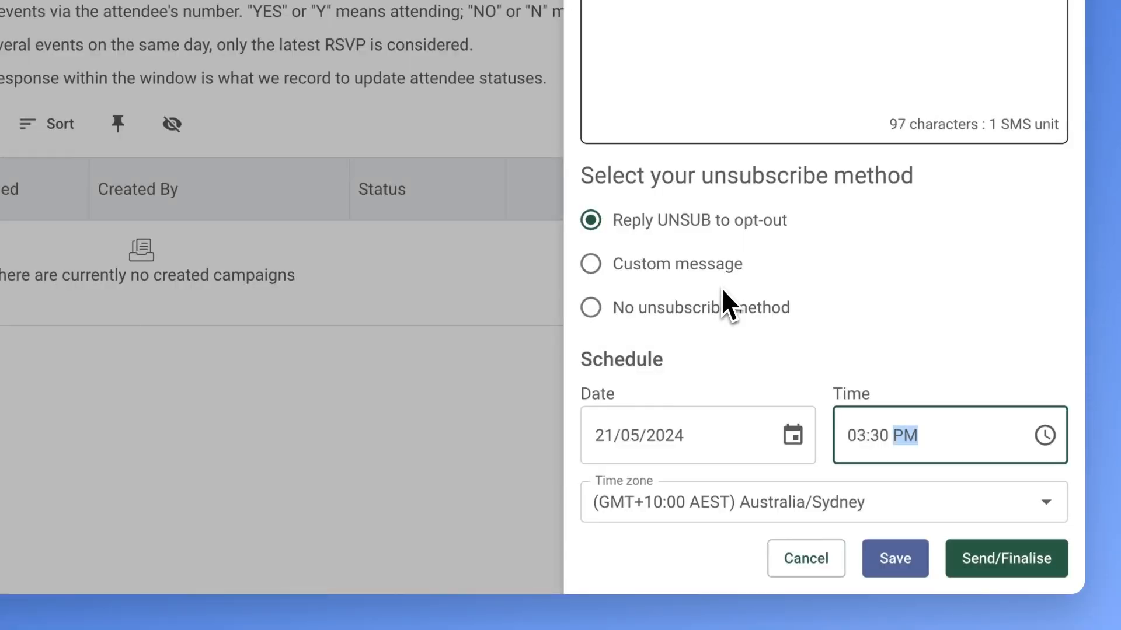
left_click(1002, 559)
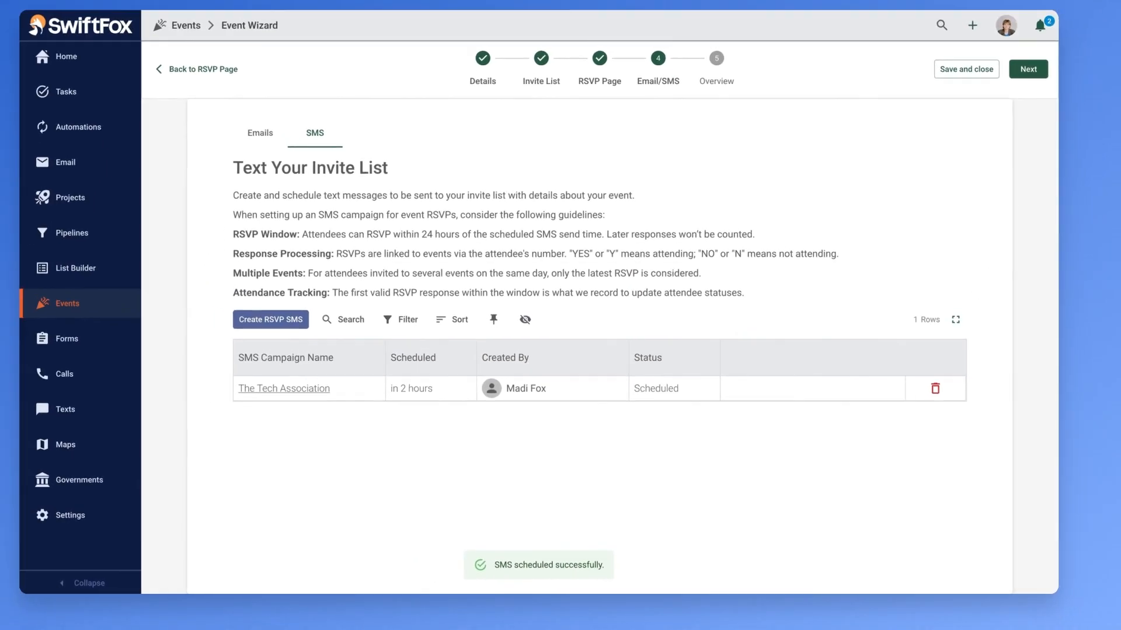